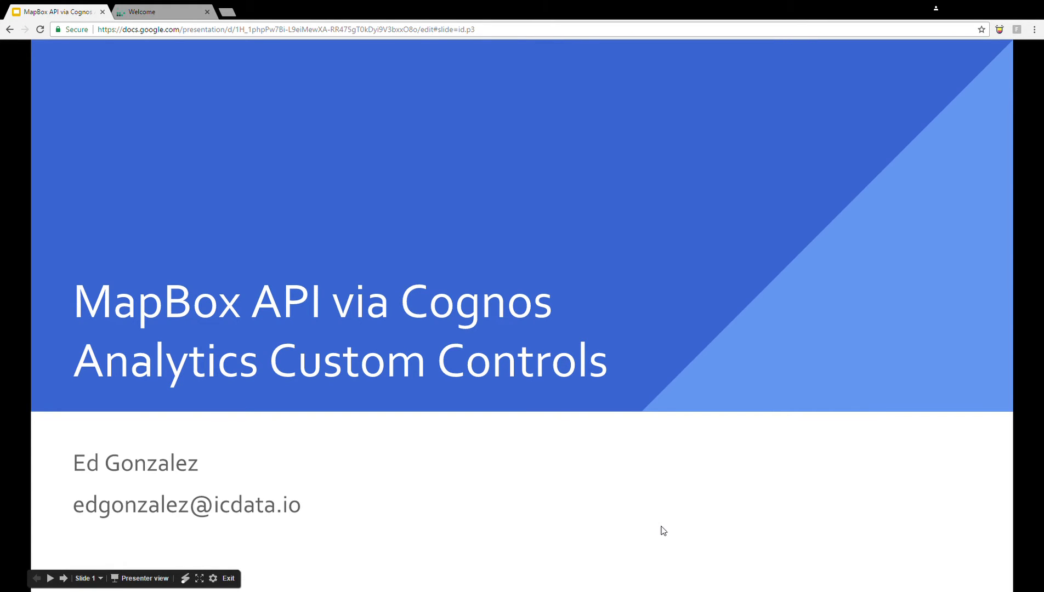
Advance the slideshow past the storm events map slide to the Custom Controls slide
{"action": "left_click", "coordinate": [662, 528]}
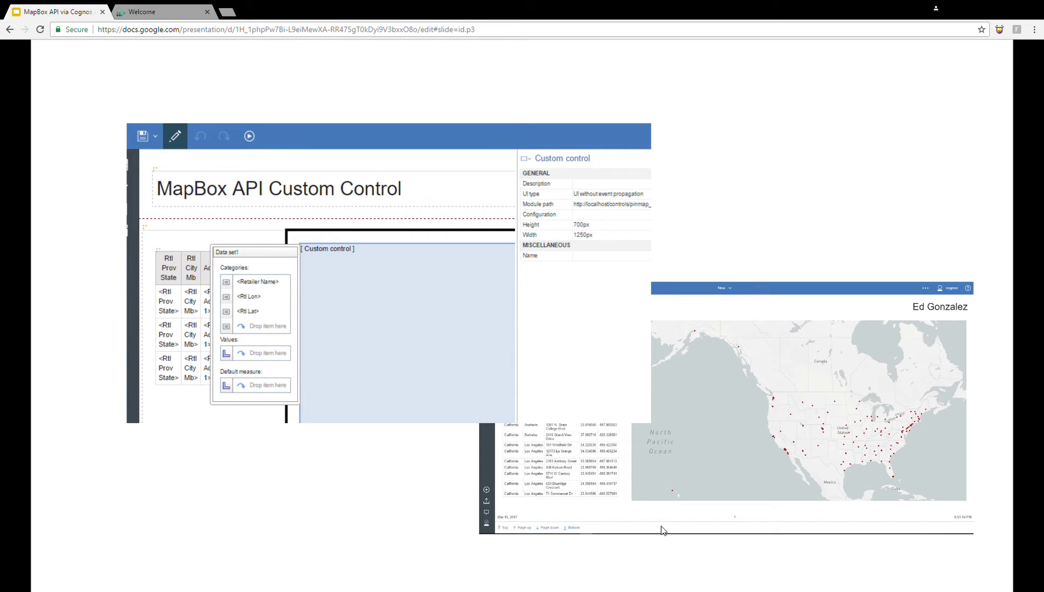
{"action": "key", "text": "Right"}
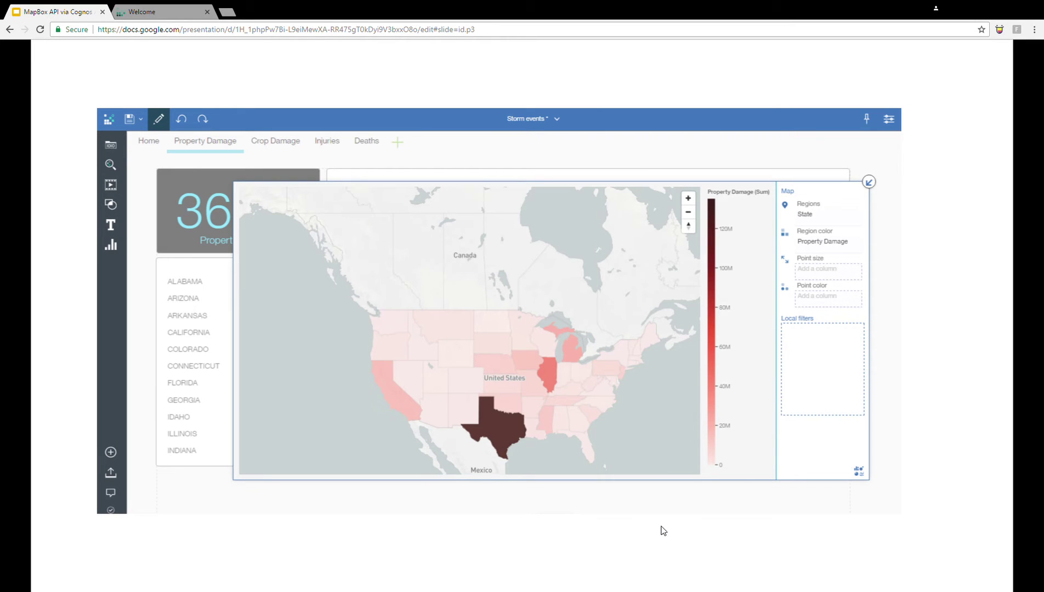
{"action": "key", "text": "Right"}
{"action": "key", "text": "Right"}
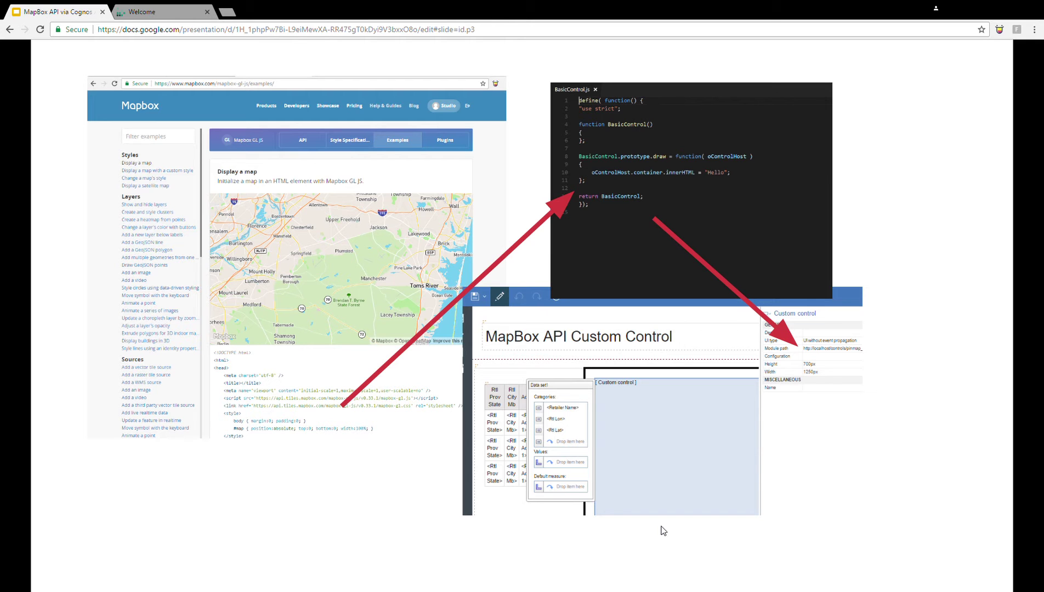
{"action": "key", "text": "Right"}
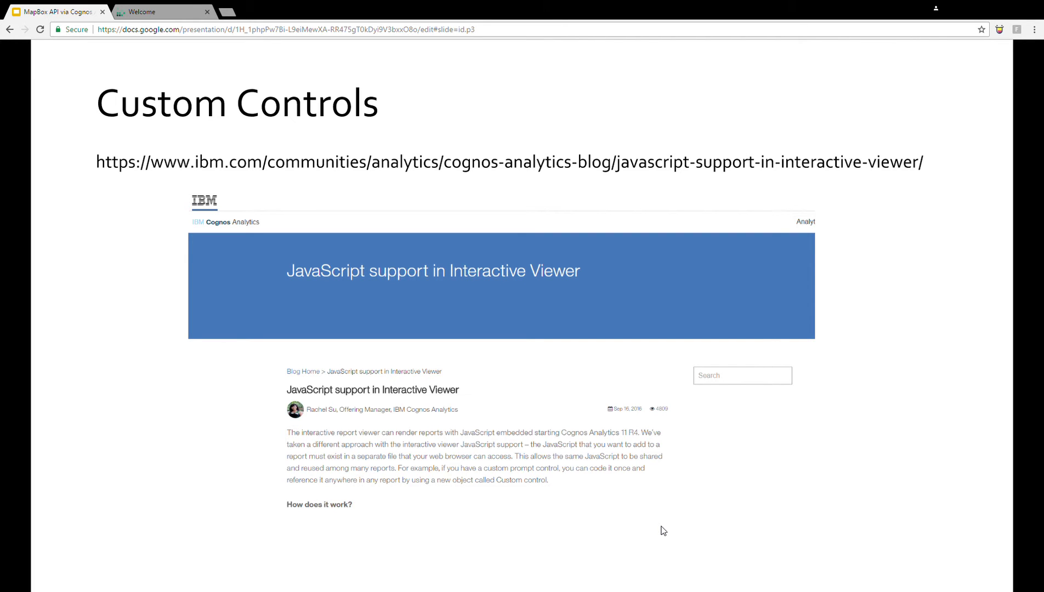
Move on from the Custom Controls slide to the green Demo slide
{"action": "key", "text": "Right"}
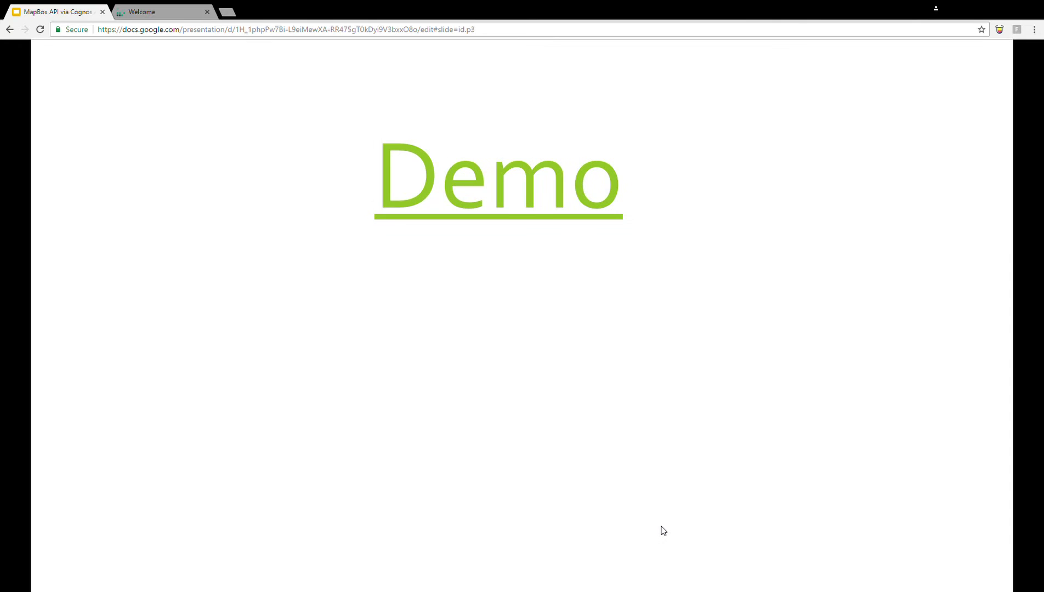
From the Cognos home page, browse Team content and My content and run Template1
{"action": "left_click", "coordinate": [162, 12]}
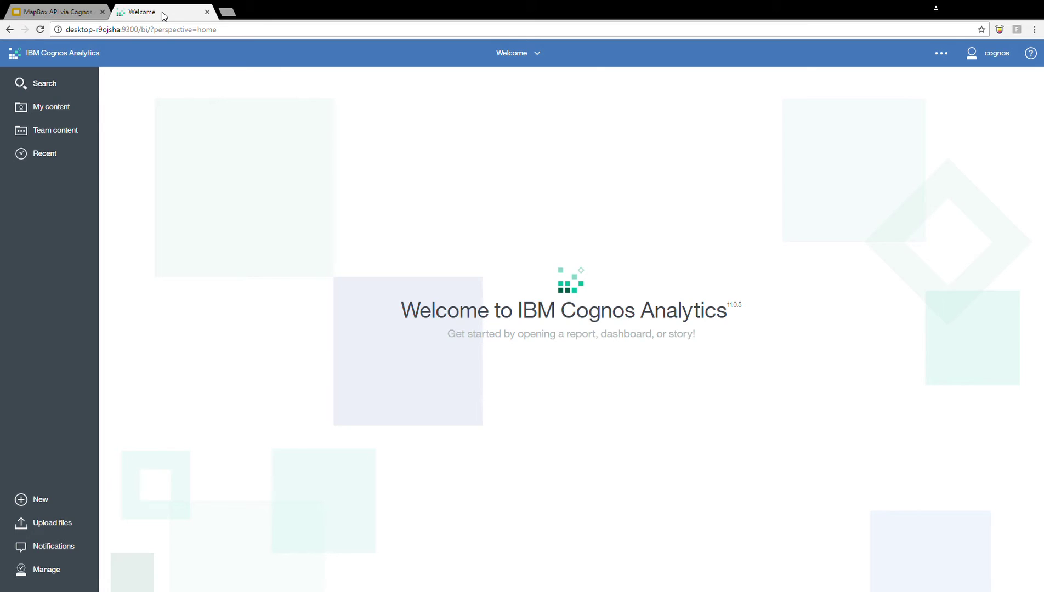
{"action": "left_click", "coordinate": [77, 134]}
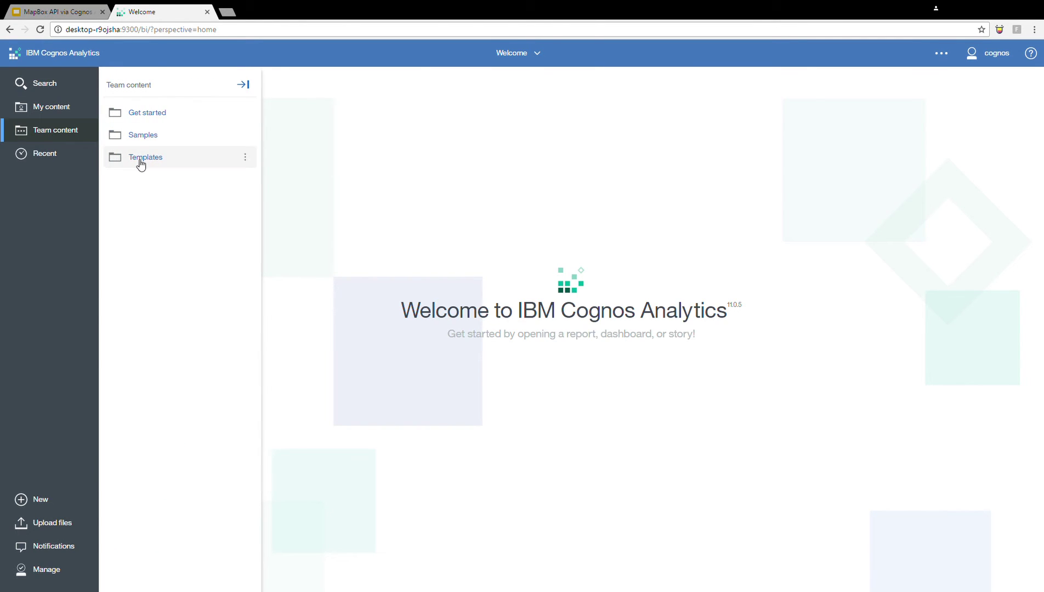
{"action": "left_click", "coordinate": [147, 121]}
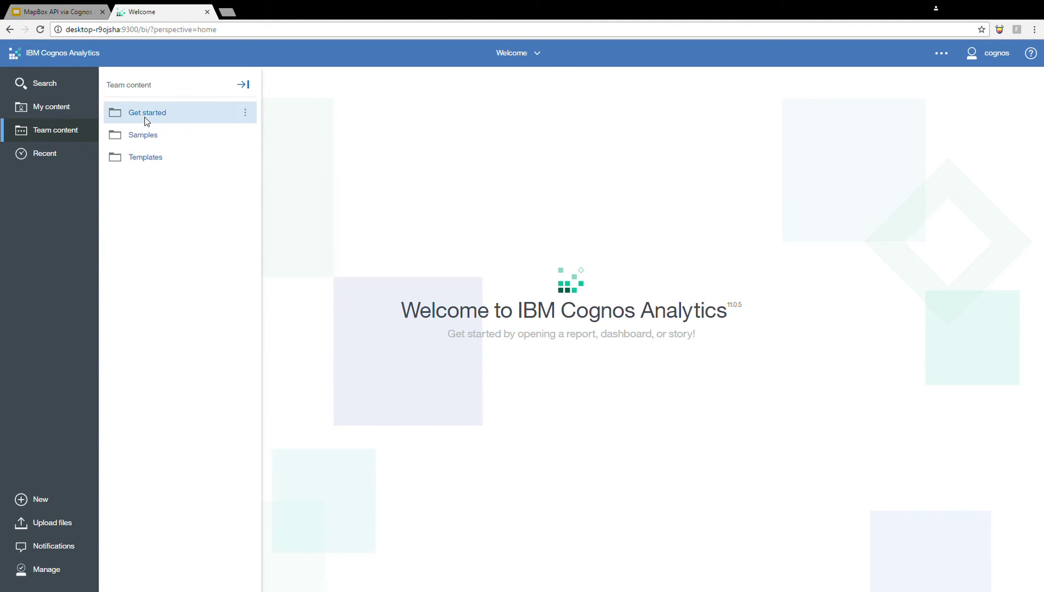
{"action": "left_click", "coordinate": [59, 108]}
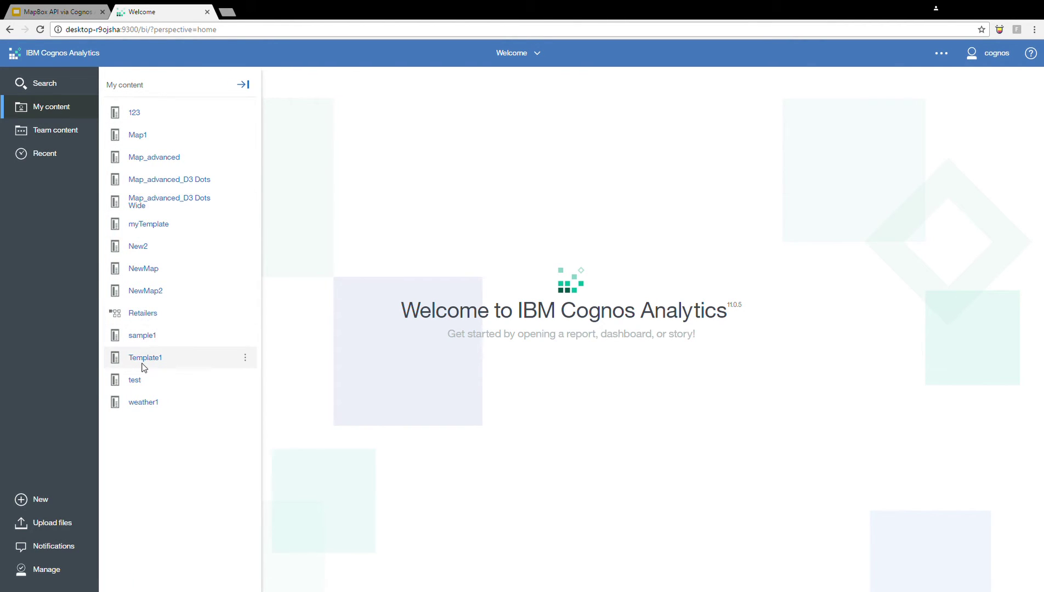
{"action": "left_click", "coordinate": [144, 367]}
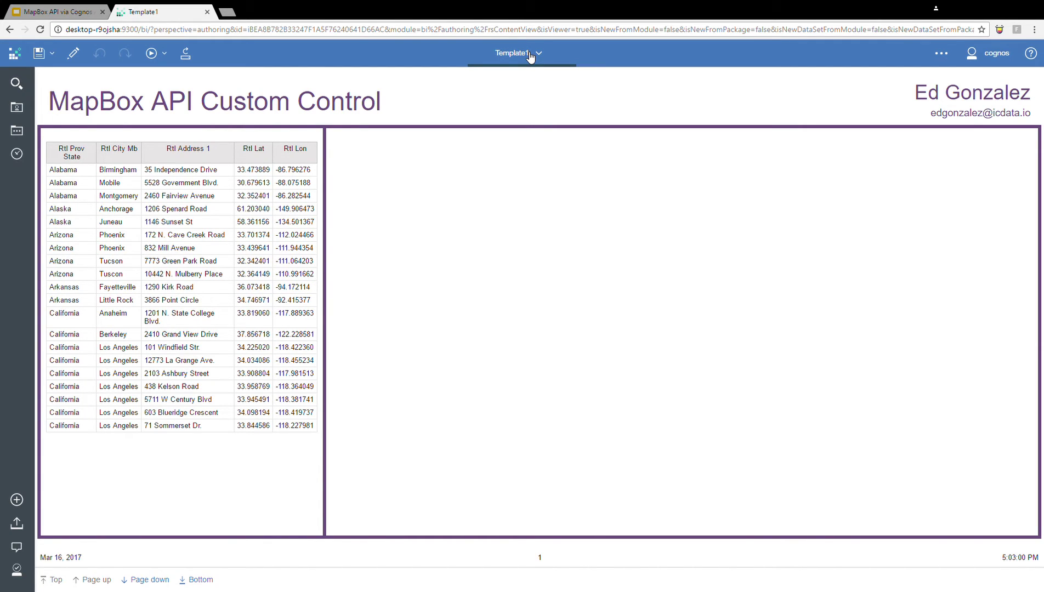
Put Template1 into editing mode with the Page design view
{"action": "left_click", "coordinate": [74, 54]}
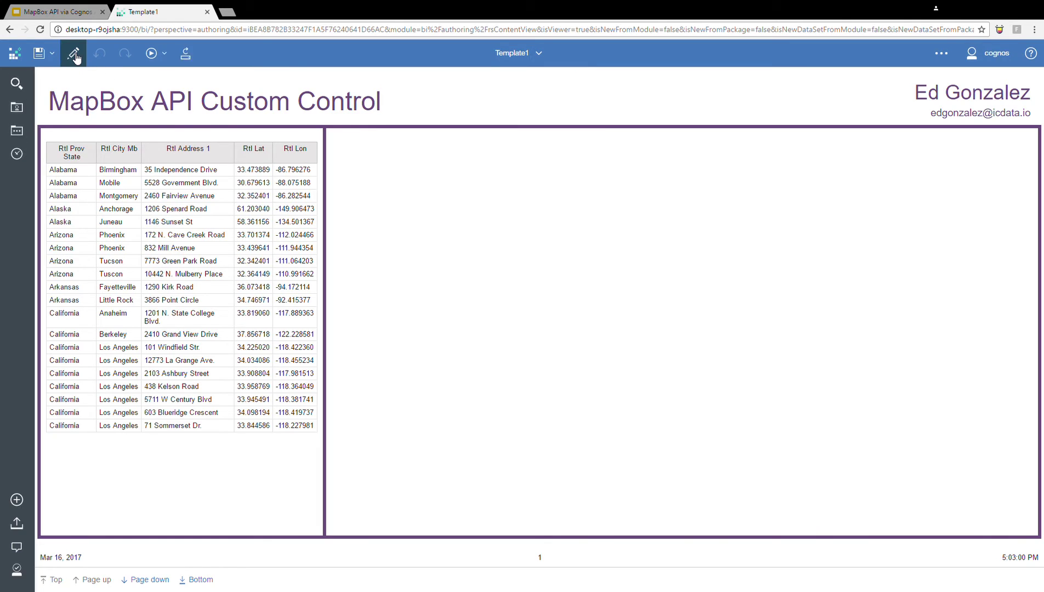
{"action": "left_click", "coordinate": [894, 55]}
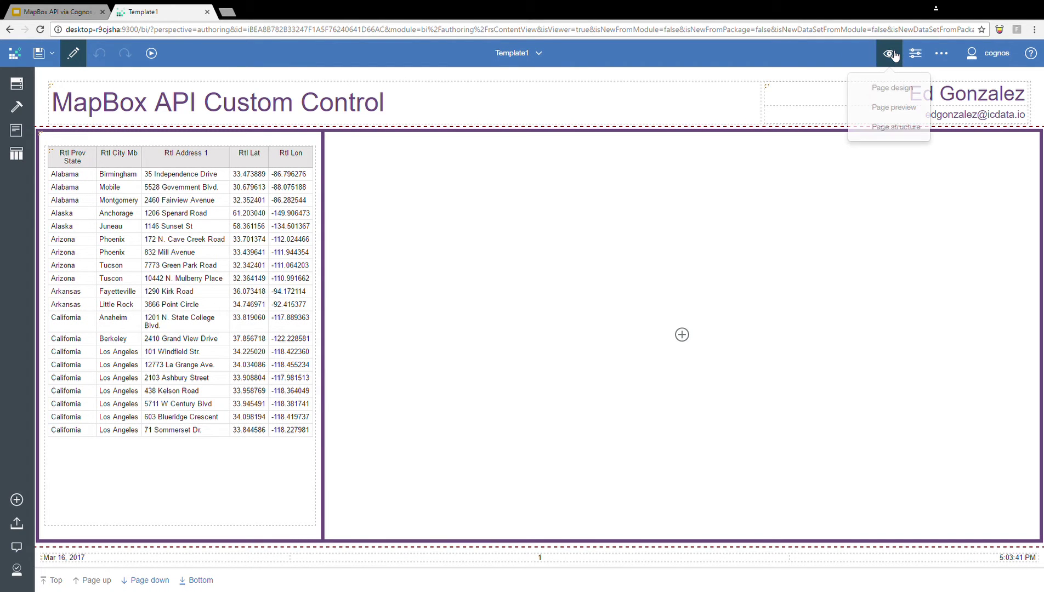
{"action": "left_click", "coordinate": [892, 86]}
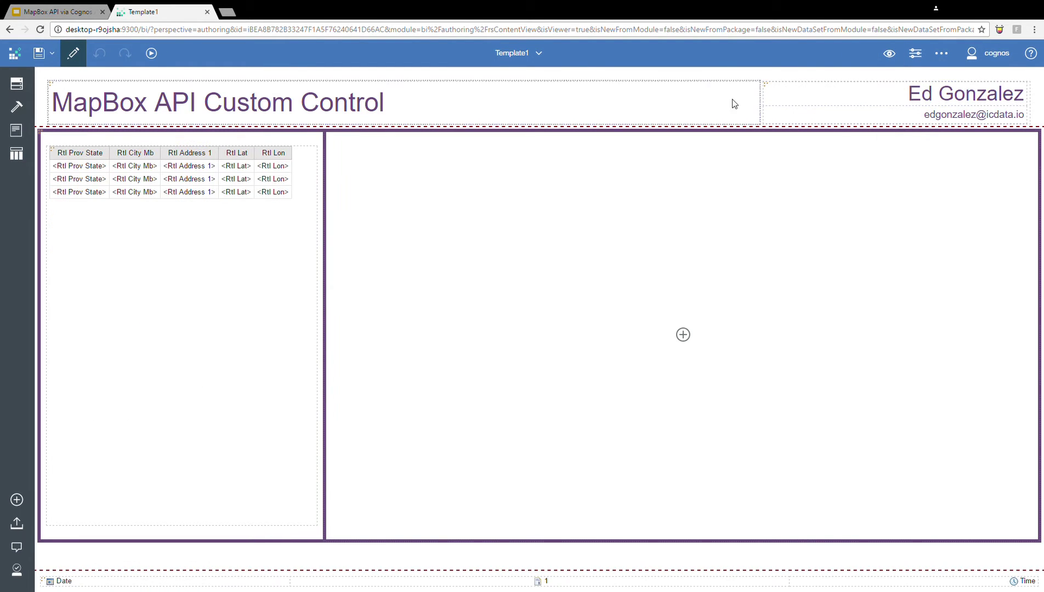
Place an Advanced custom control in the right-hand report cell and show its properties
{"action": "left_click", "coordinate": [18, 109]}
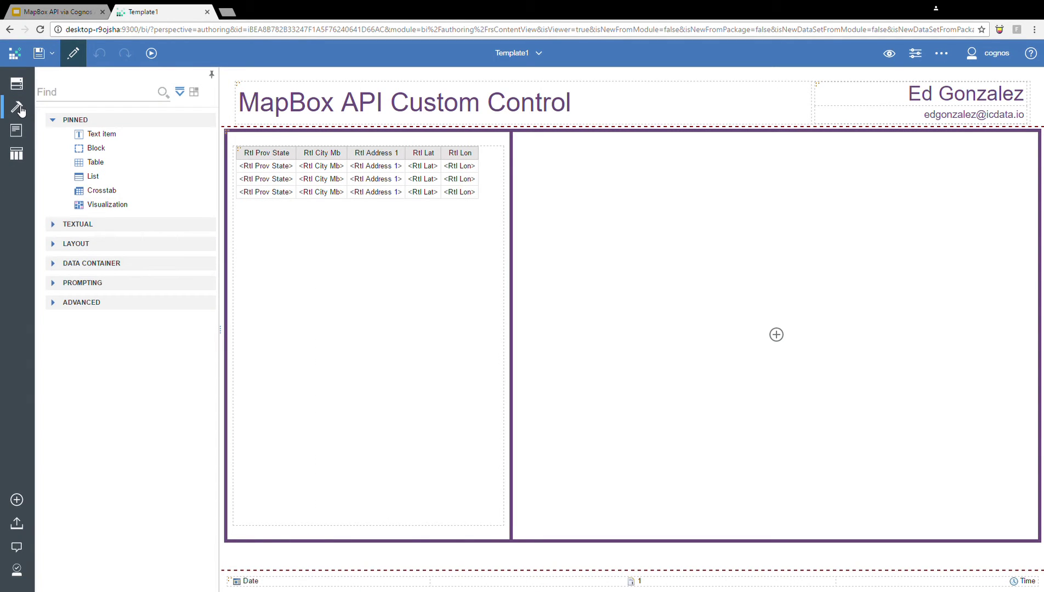
{"action": "left_click", "coordinate": [53, 303]}
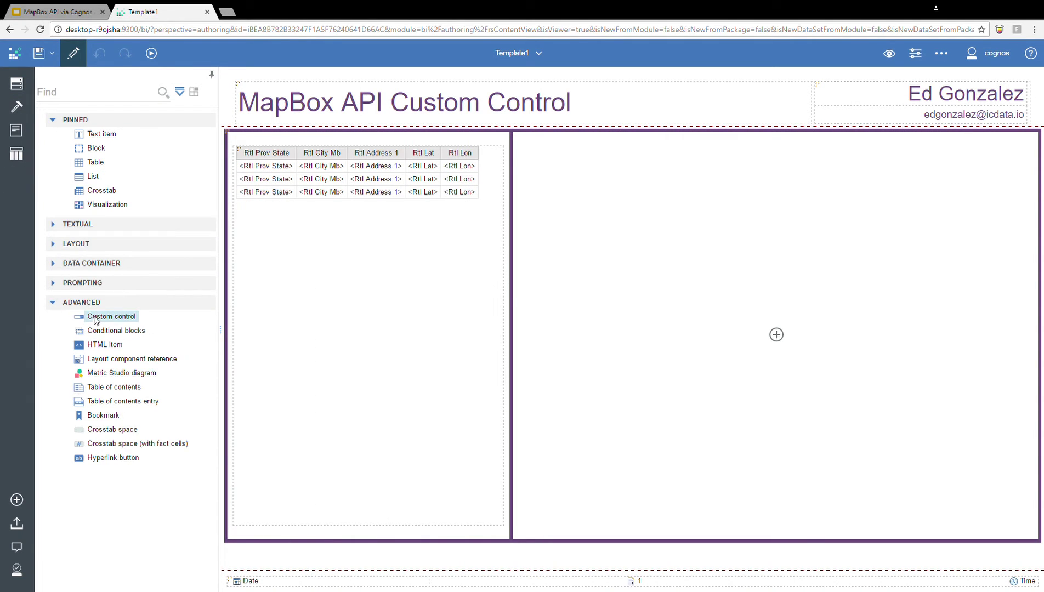
{"action": "left_click_drag", "start_coordinate": [93, 317], "coordinate": [602, 241]}
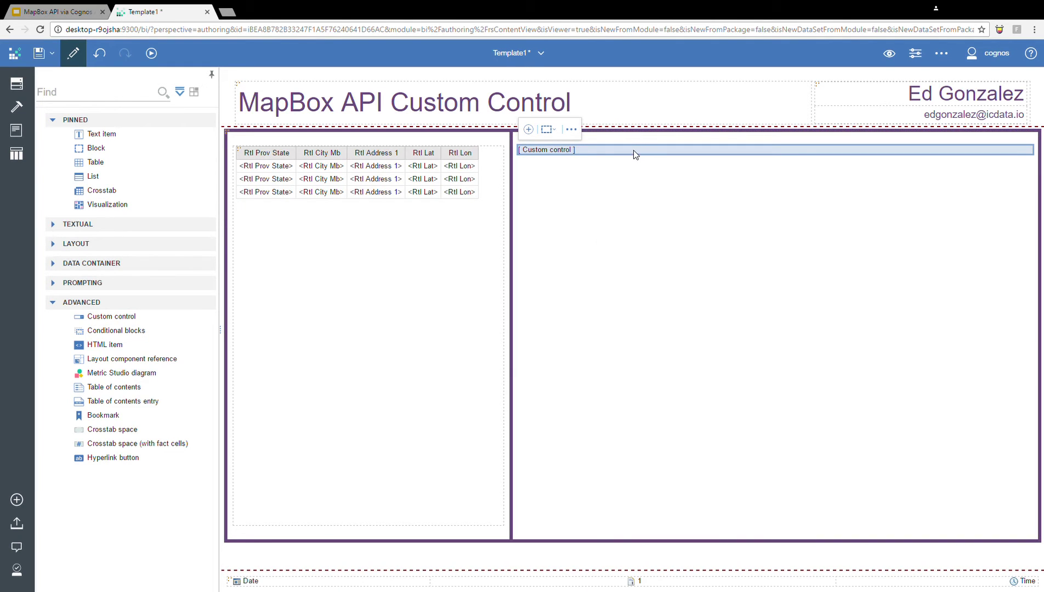
{"action": "left_click", "coordinate": [925, 56]}
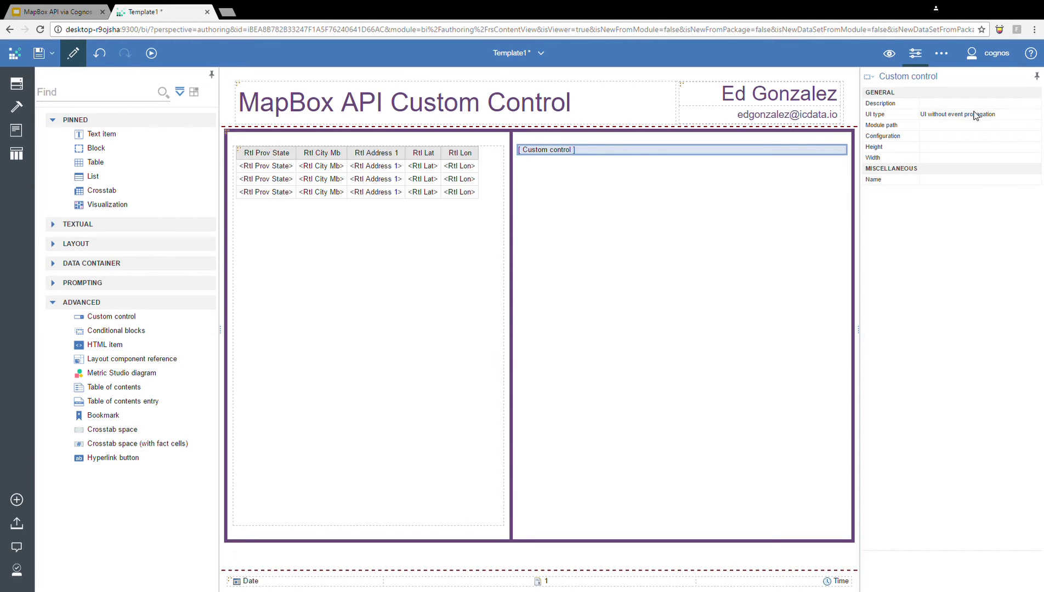
{"action": "left_click", "coordinate": [927, 128]}
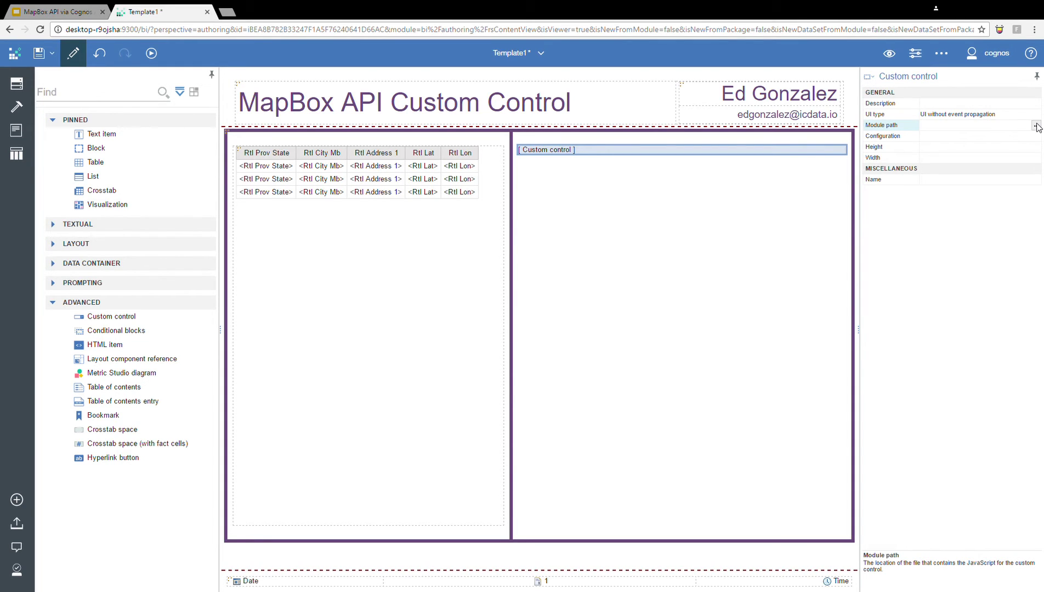
{"action": "left_click", "coordinate": [1037, 126]}
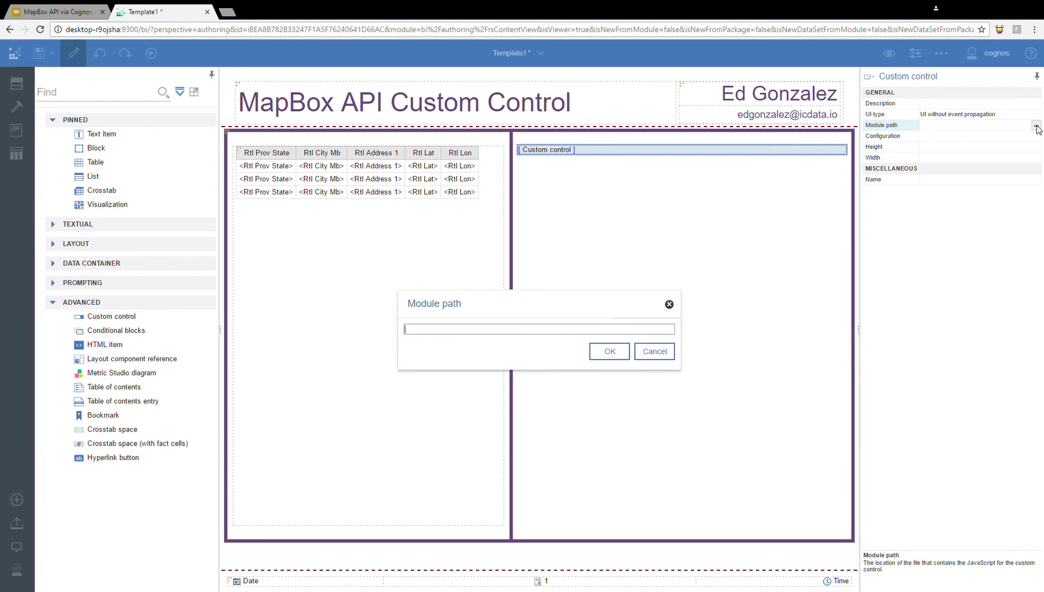
{"action": "type", "text": "ht"}
{"action": "key", "text": "BackSpace"}
{"action": "type", "text": "ttp://localhost/conto"}
{"action": "key", "text": "BackSpace"}
{"action": "type", "text": "rols/pinmap"}
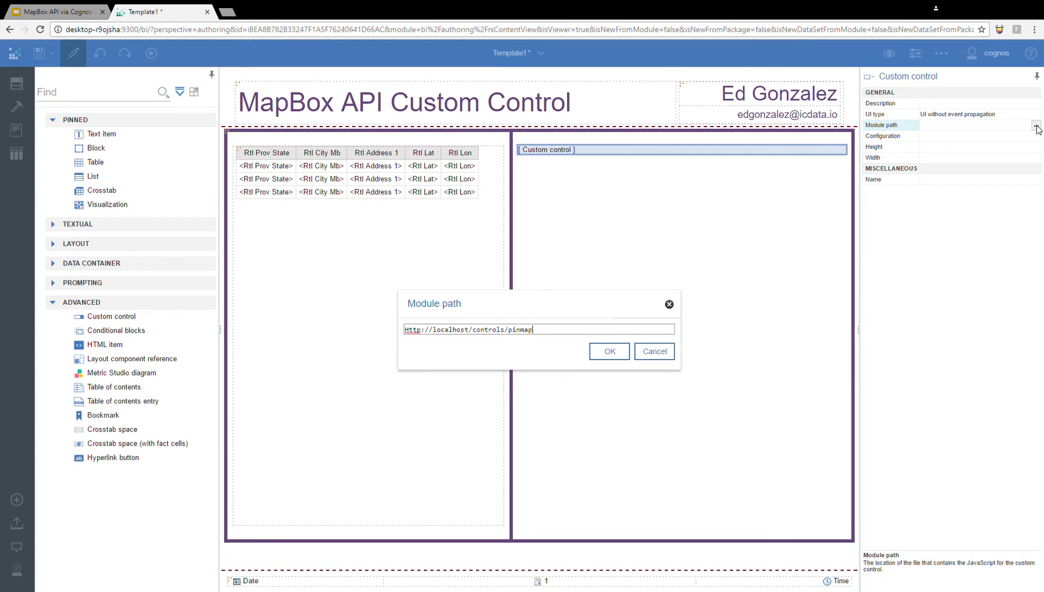
{"action": "type", "text": ".js"}
{"action": "left_click", "coordinate": [622, 361]}
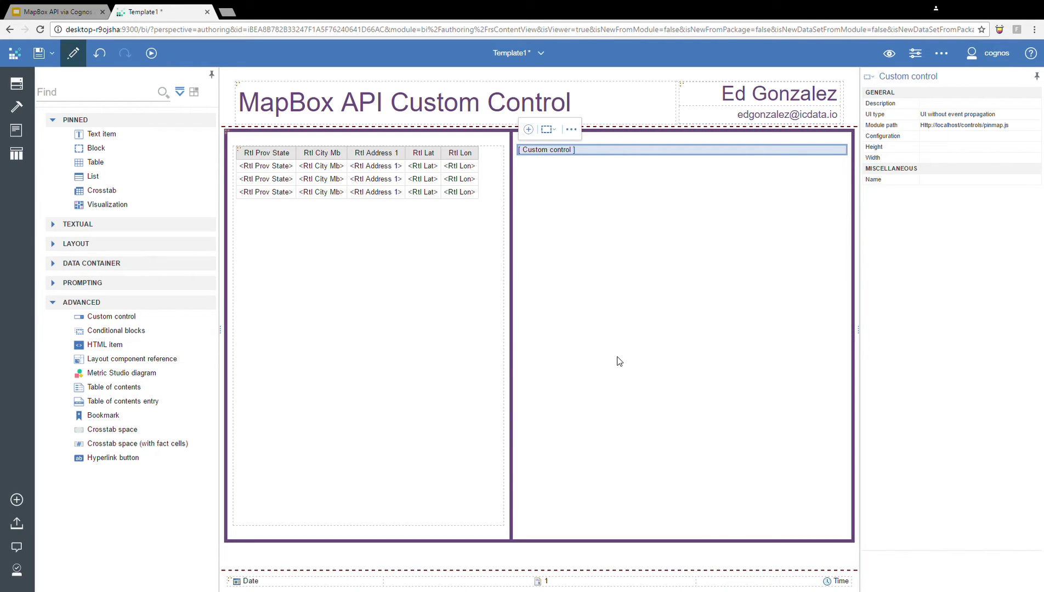
Give the custom control a height of 700px and a width of 1250px
{"action": "left_click", "coordinate": [951, 146]}
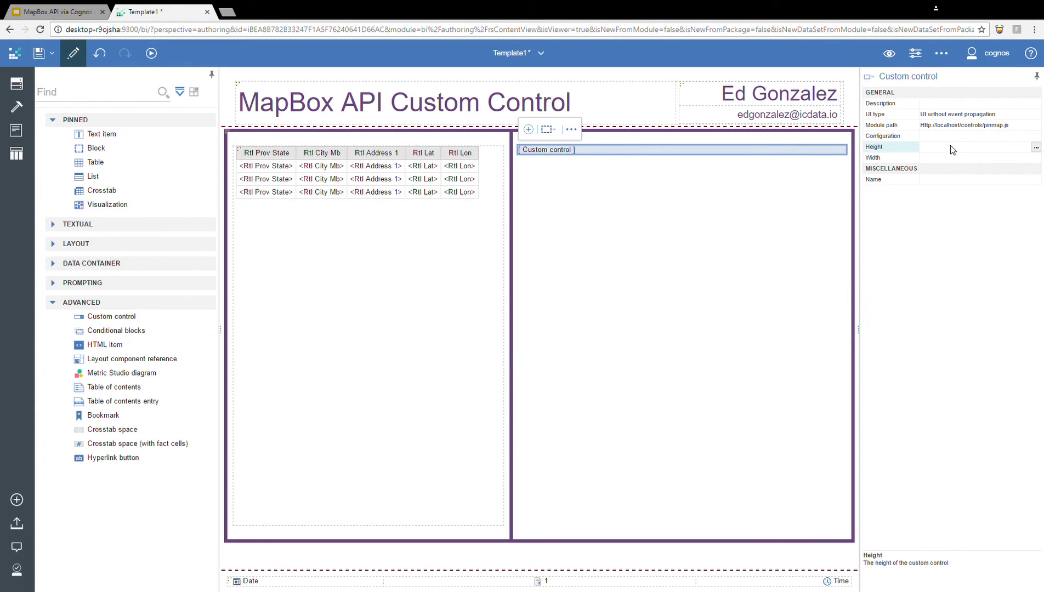
{"action": "left_click", "coordinate": [1036, 148]}
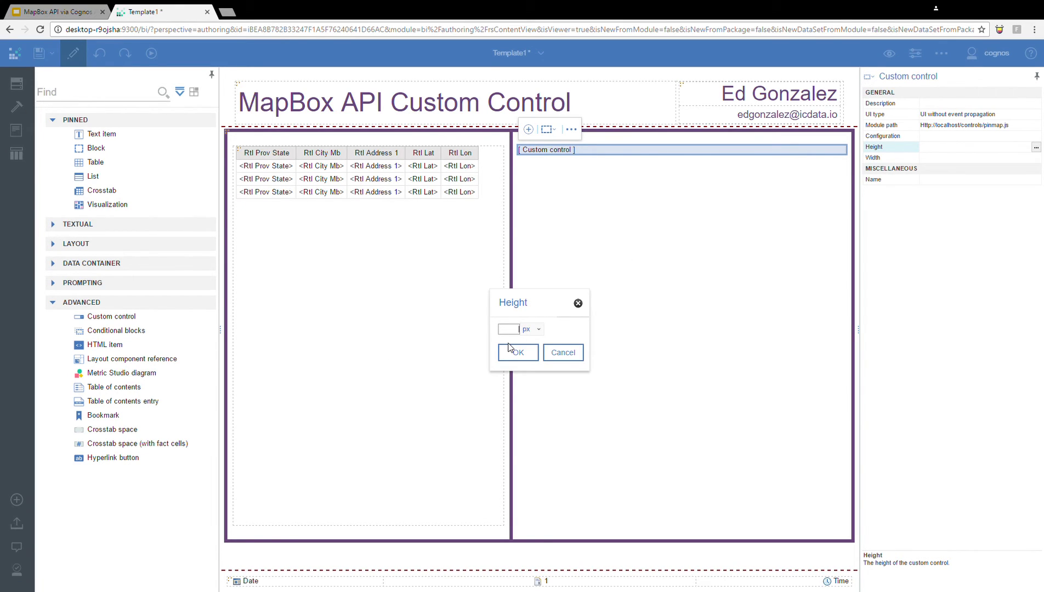
{"action": "type", "text": "700"}
{"action": "left_click", "coordinate": [516, 356]}
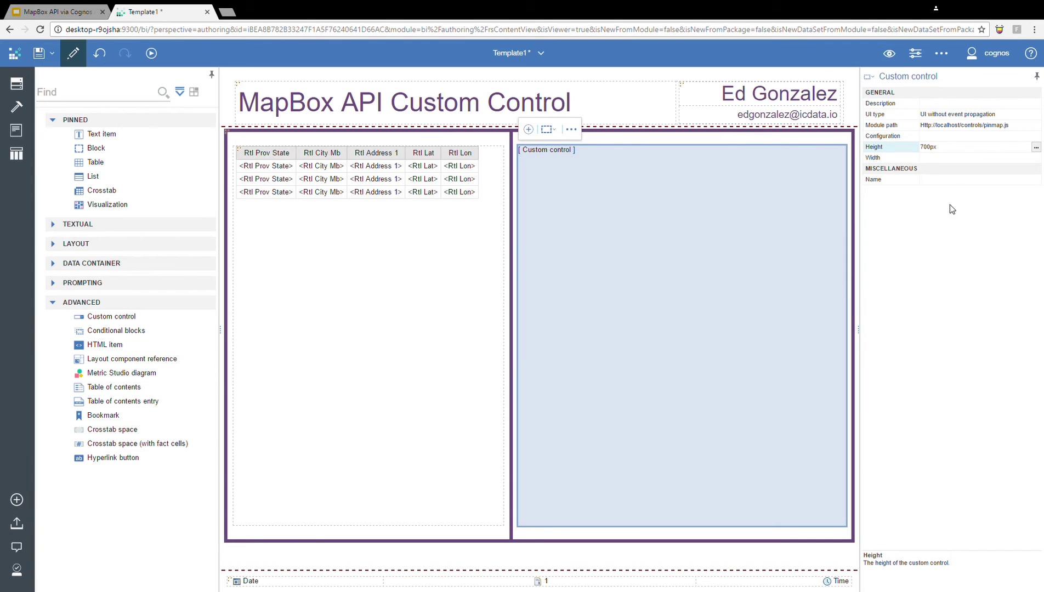
{"action": "left_click", "coordinate": [948, 158]}
{"action": "left_click", "coordinate": [1036, 158]}
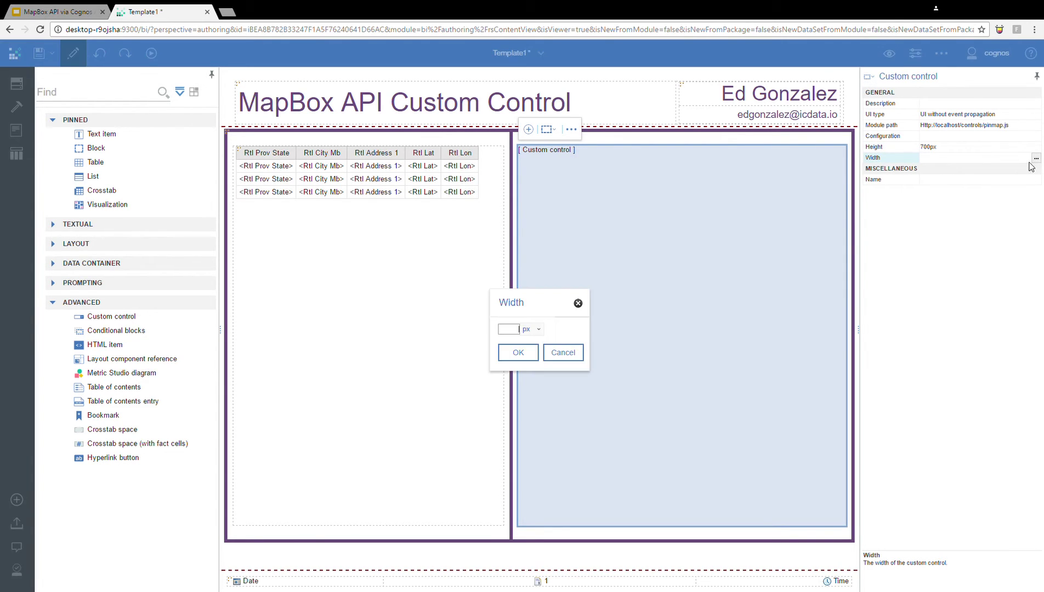
{"action": "type", "text": "1250"}
{"action": "left_click", "coordinate": [519, 353]}
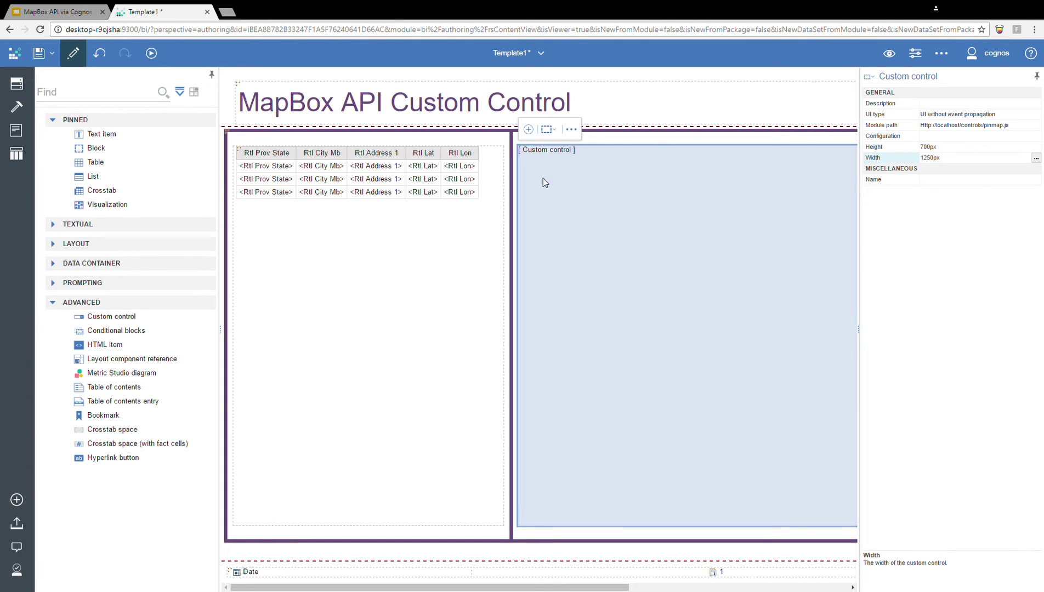
Add Data set1 bound to Query1 and show Query1's data items in the Source panel
{"action": "left_click", "coordinate": [535, 136]}
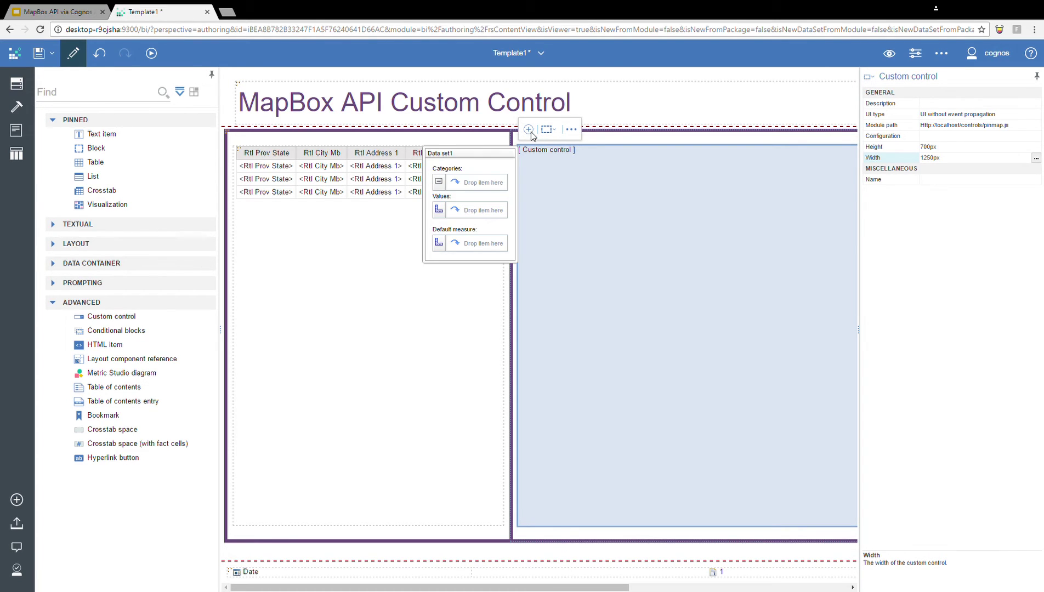
{"action": "left_click", "coordinate": [486, 153]}
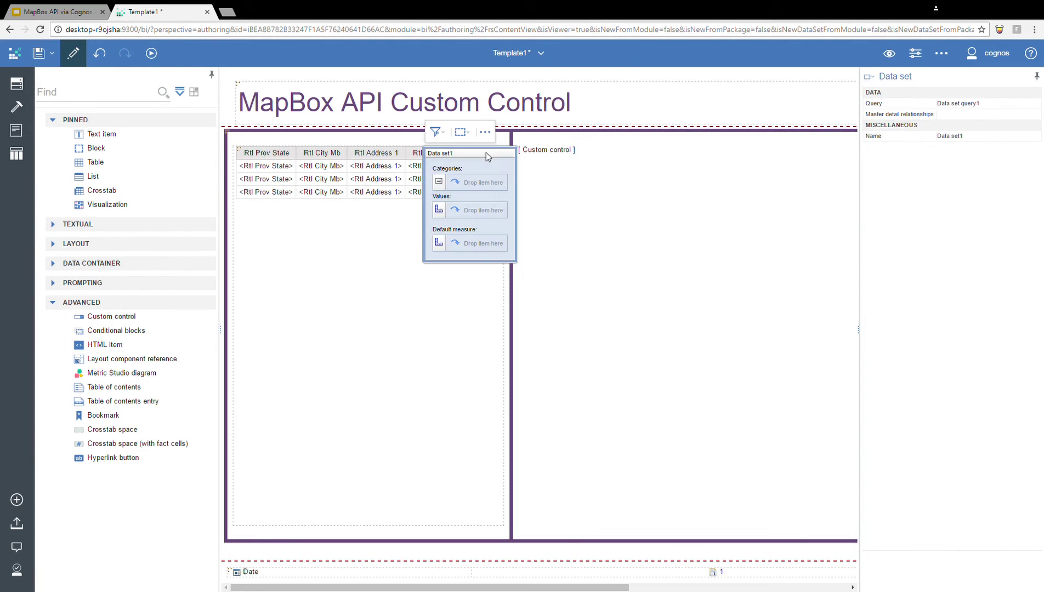
{"action": "left_click", "coordinate": [977, 106]}
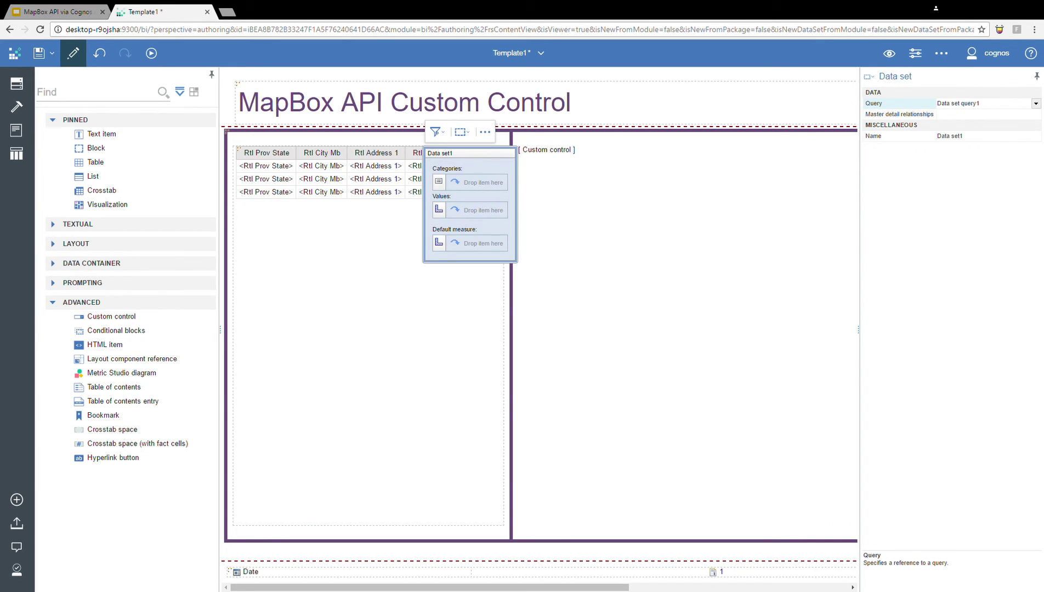
{"action": "left_click", "coordinate": [1036, 103]}
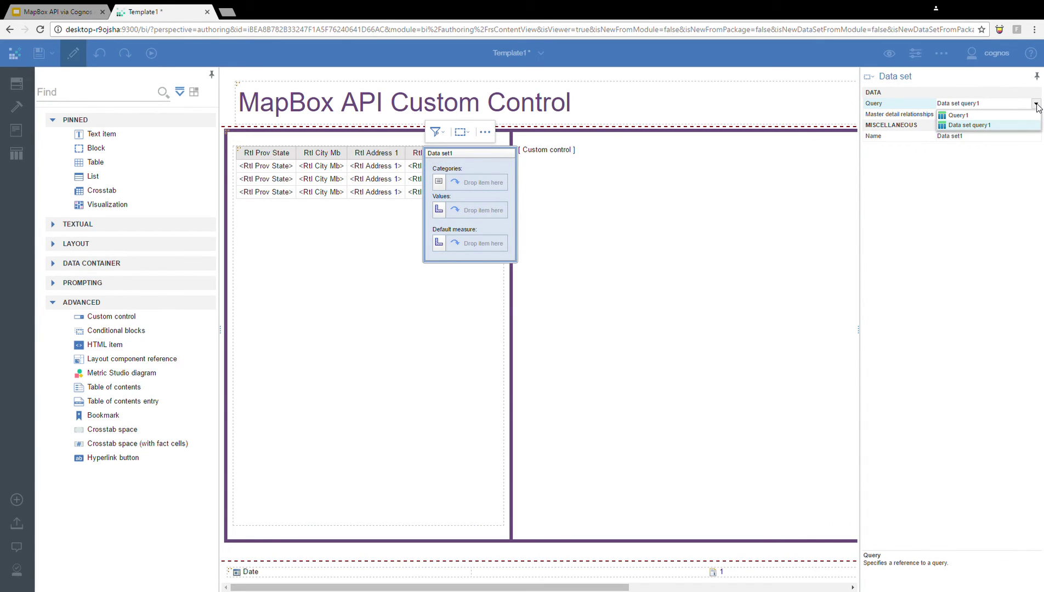
{"action": "left_click", "coordinate": [987, 117]}
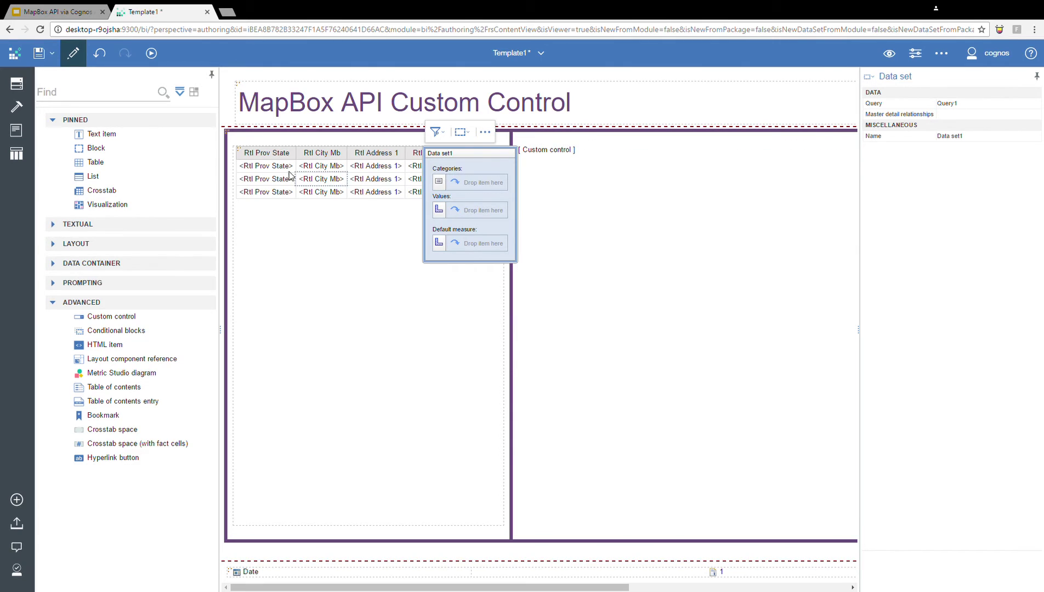
{"action": "left_click", "coordinate": [22, 90]}
{"action": "left_click", "coordinate": [105, 92]}
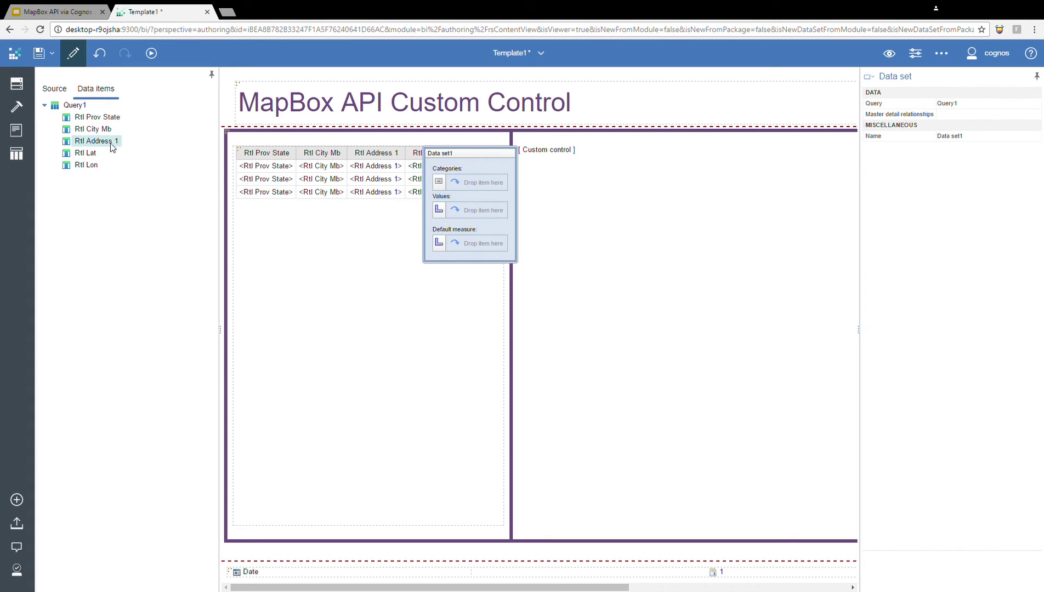
Add Rtl City Mb, Rtl Lon and Rtl Lat as Data set1 categories, then bring up the Run choices
{"action": "left_click_drag", "start_coordinate": [101, 133], "coordinate": [458, 187]}
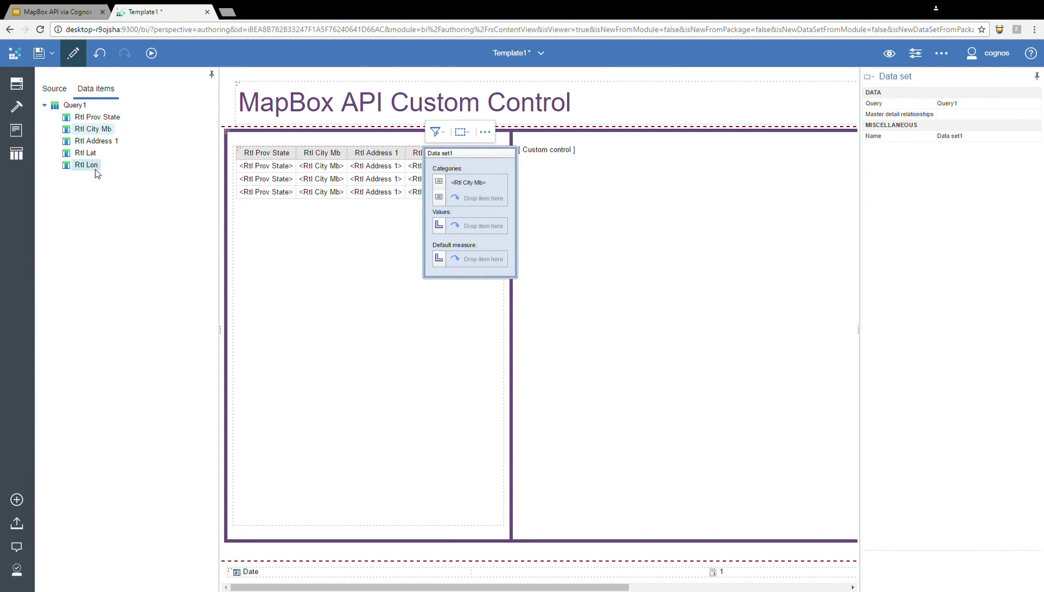
{"action": "left_click_drag", "start_coordinate": [91, 170], "coordinate": [453, 200]}
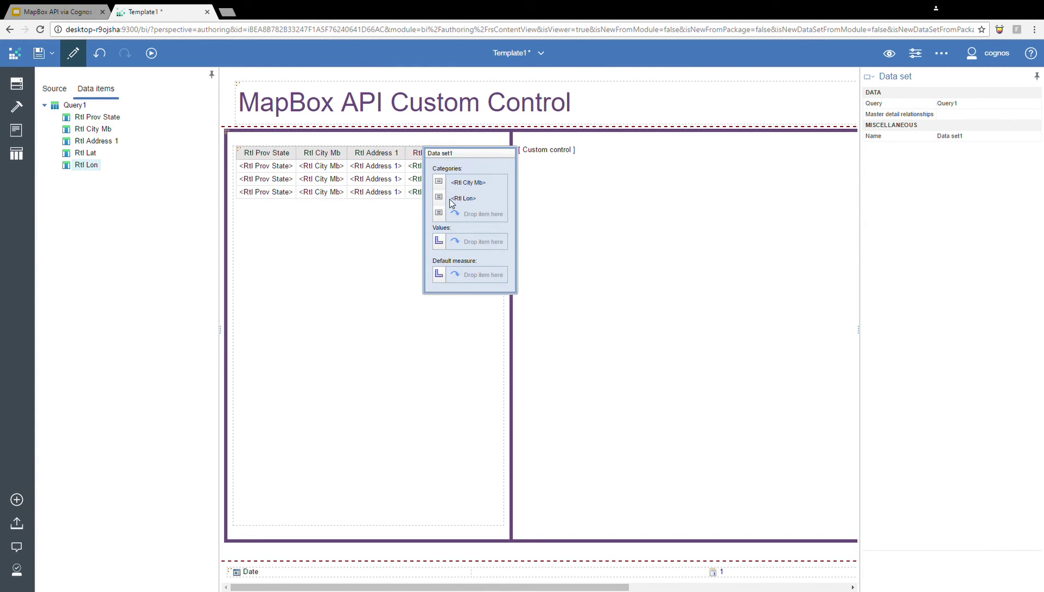
{"action": "left_click_drag", "start_coordinate": [80, 154], "coordinate": [445, 215]}
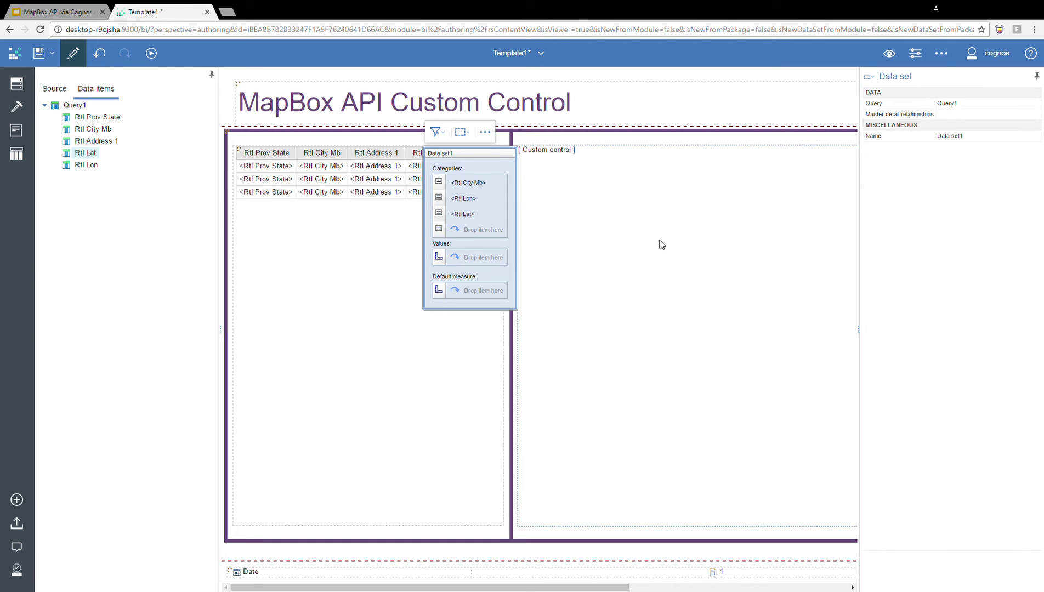
{"action": "left_click", "coordinate": [554, 154]}
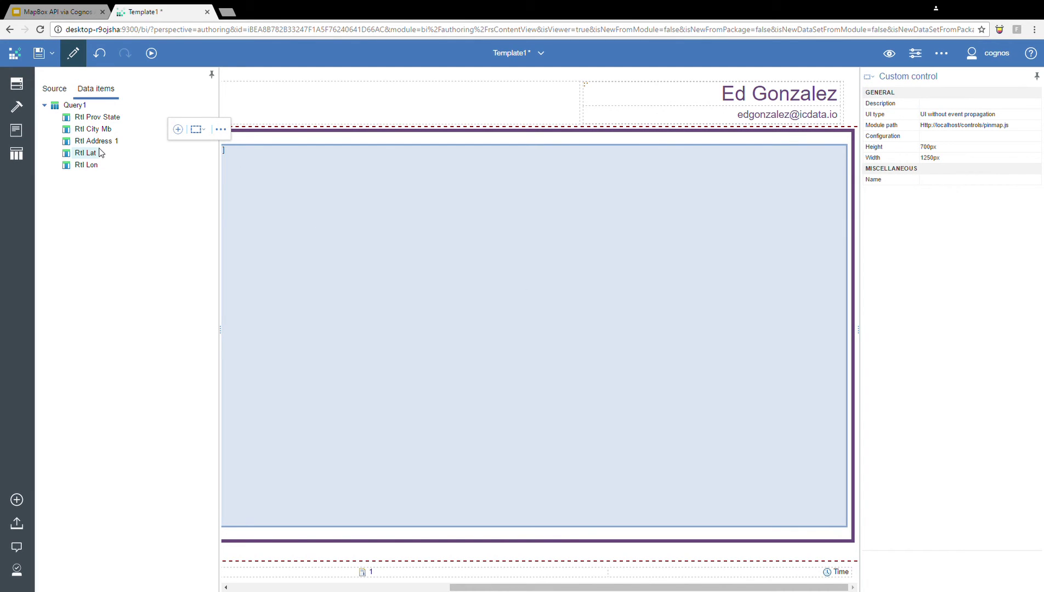
{"action": "left_click", "coordinate": [152, 53]}
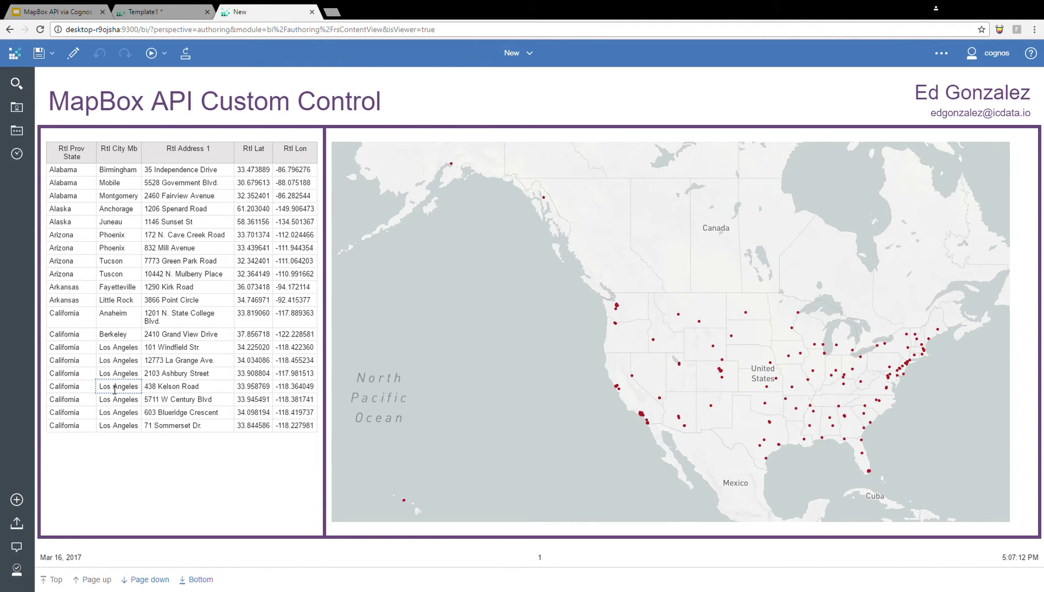
Run the report as HTML and select the Rtl Prov State column
{"action": "left_click", "coordinate": [80, 347]}
{"action": "left_click", "coordinate": [82, 353]}
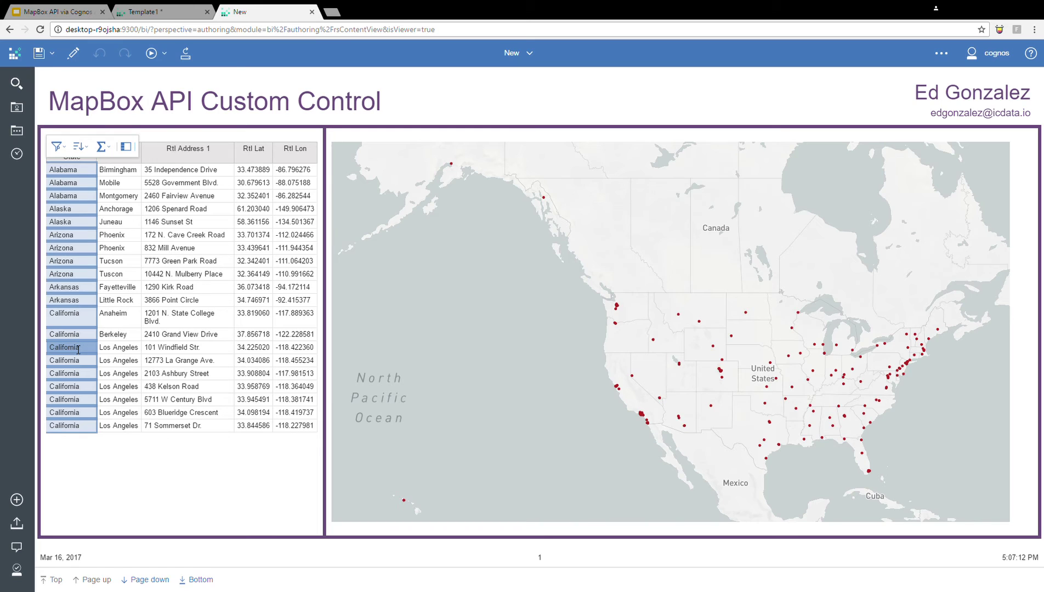
Filter the report to include only California, then only Los Angeles in Rtl City Mb
{"action": "left_click", "coordinate": [68, 146]}
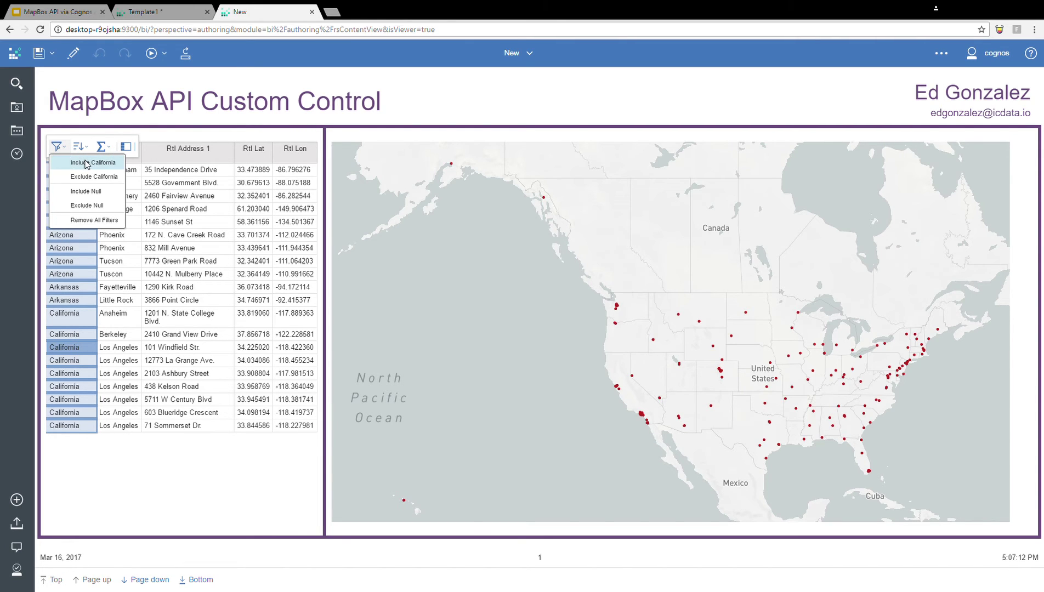
{"action": "left_click", "coordinate": [86, 163]}
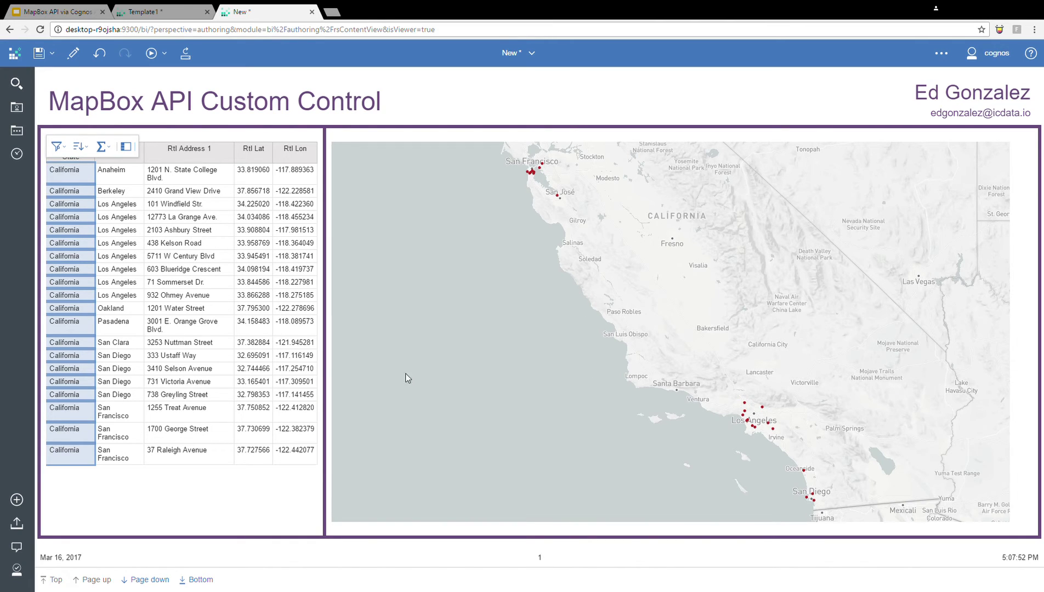
{"action": "left_click", "coordinate": [122, 268]}
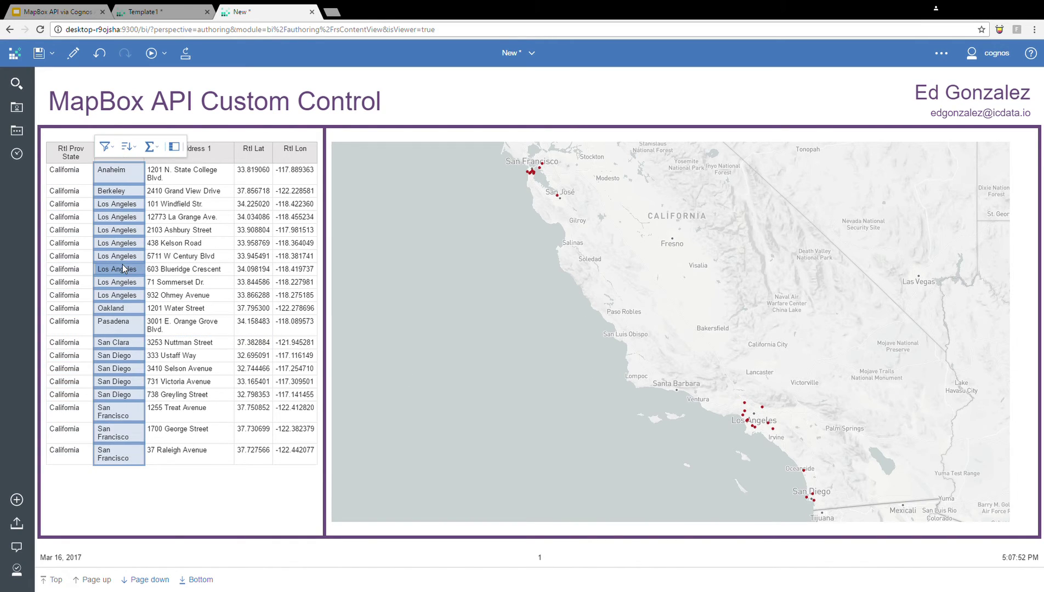
{"action": "left_click", "coordinate": [110, 148]}
{"action": "left_click", "coordinate": [145, 163]}
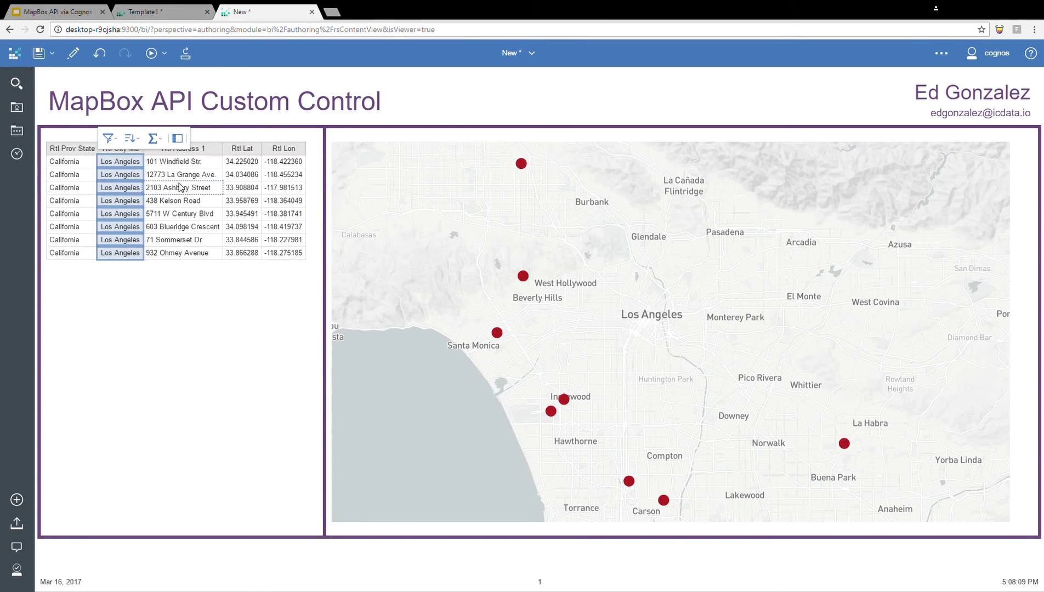
Filter the list on Rtl Address 1 to include only 5711 W Century Blvd
{"action": "left_click", "coordinate": [202, 221]}
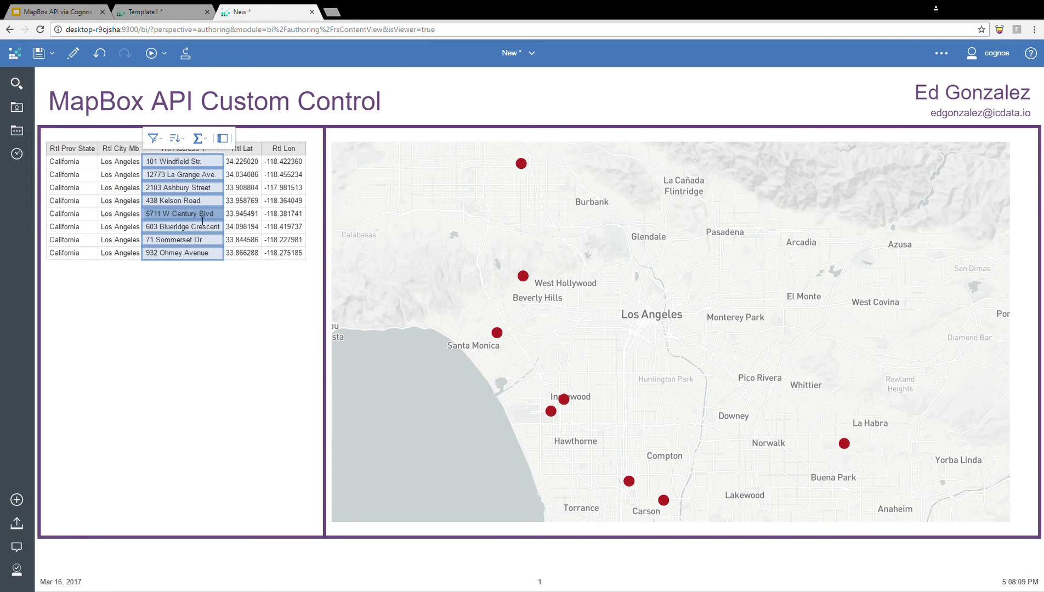
{"action": "left_click", "coordinate": [153, 139]}
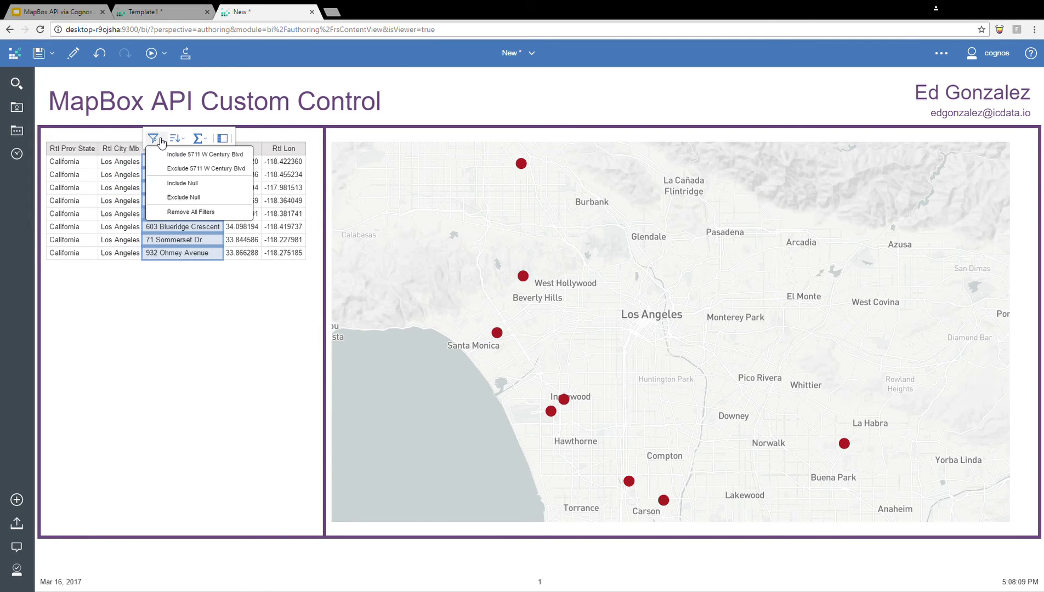
{"action": "left_click", "coordinate": [192, 156]}
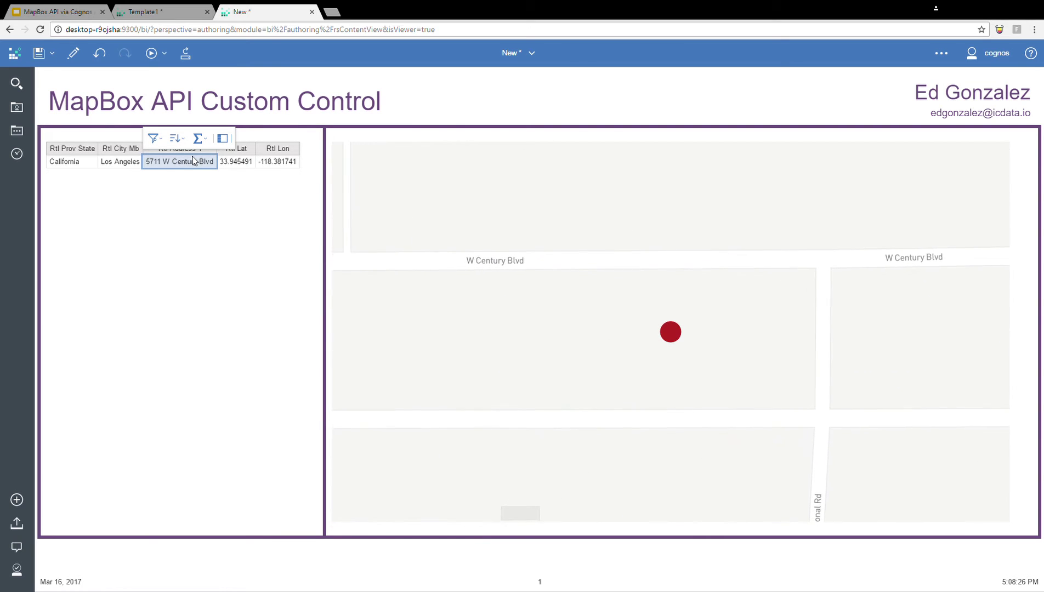
Remove all filters so every store row returns
{"action": "left_click", "coordinate": [154, 139]}
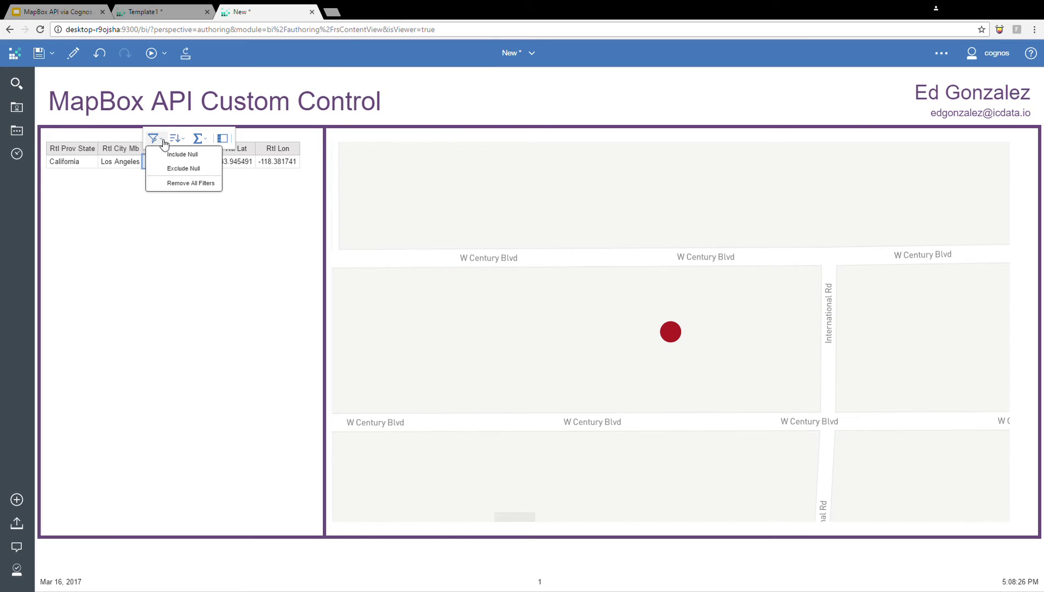
{"action": "left_click", "coordinate": [188, 183]}
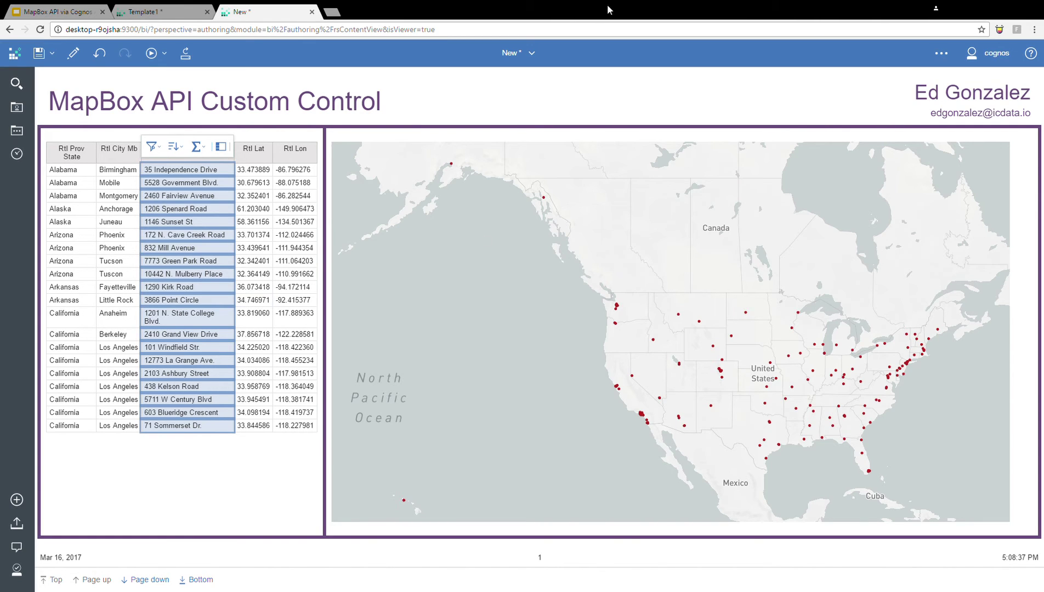
{"action": "left_click", "coordinate": [538, 60]}
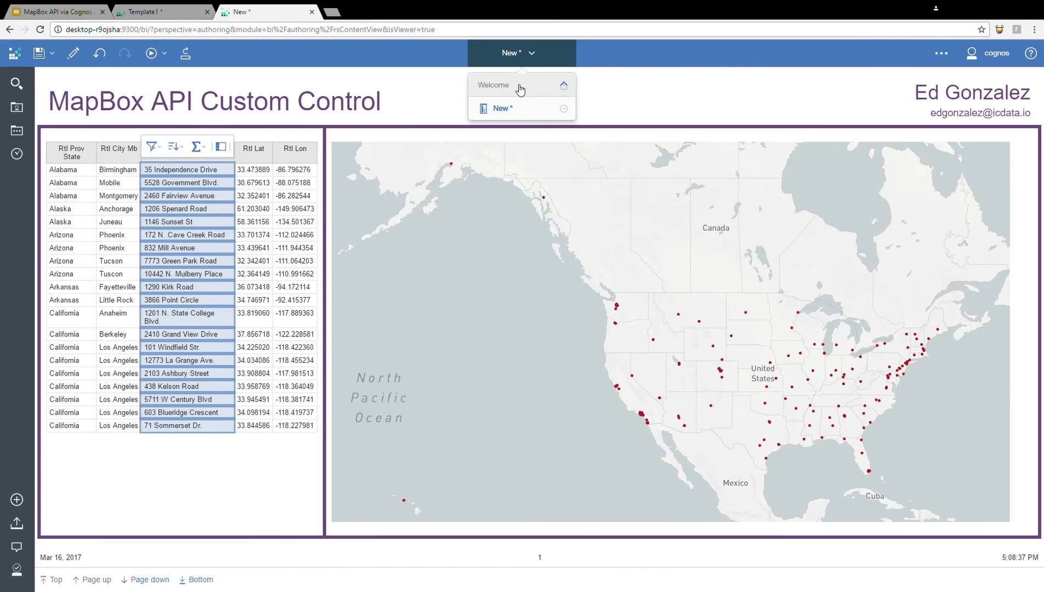
Go back to the Welcome page and open Template1 from My content
{"action": "left_click", "coordinate": [520, 88]}
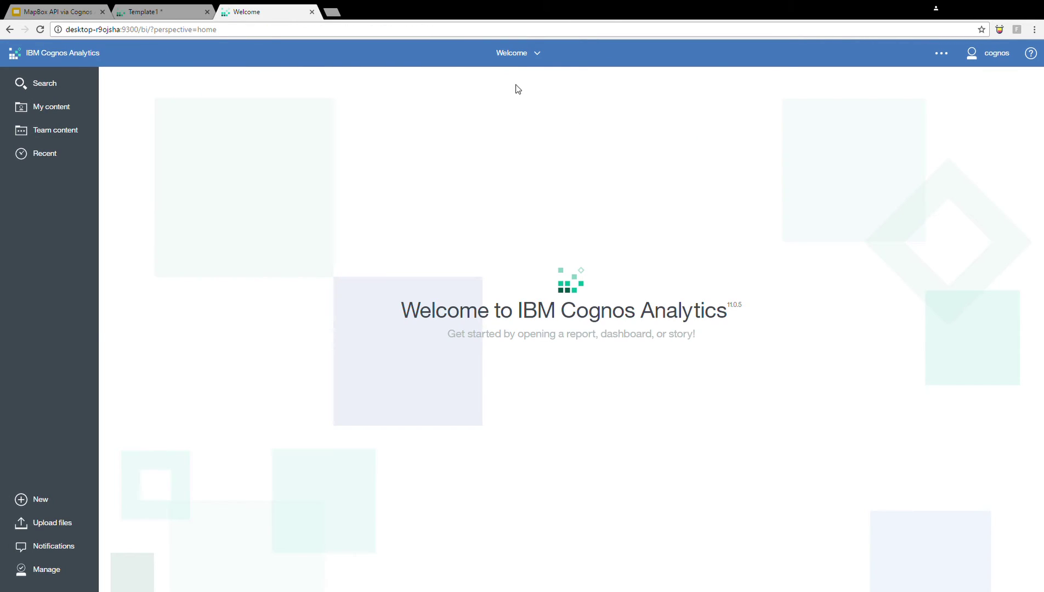
{"action": "left_click", "coordinate": [75, 132]}
{"action": "left_click", "coordinate": [63, 107]}
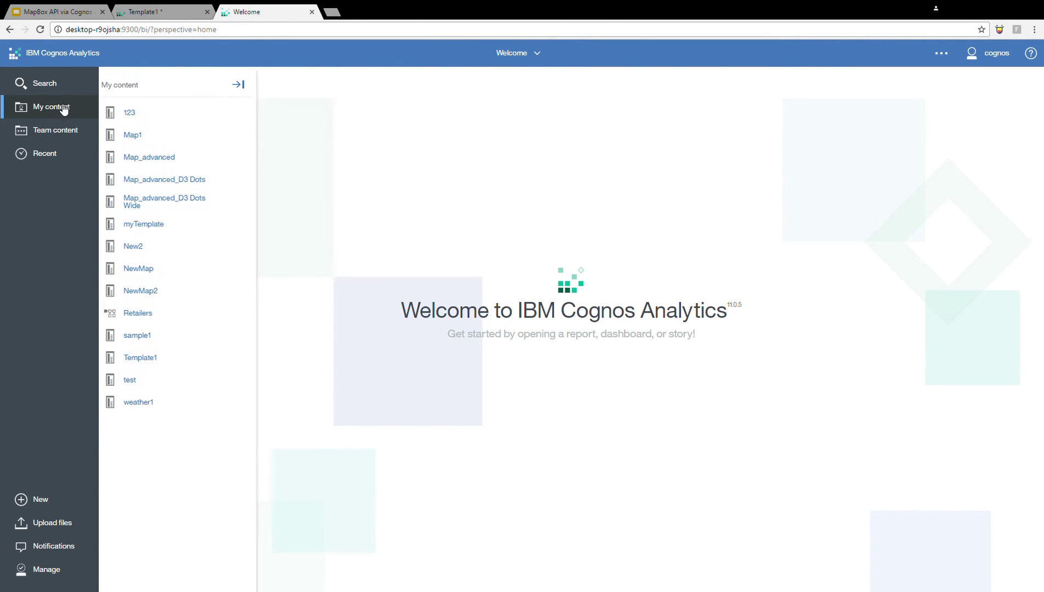
{"action": "left_click", "coordinate": [153, 360]}
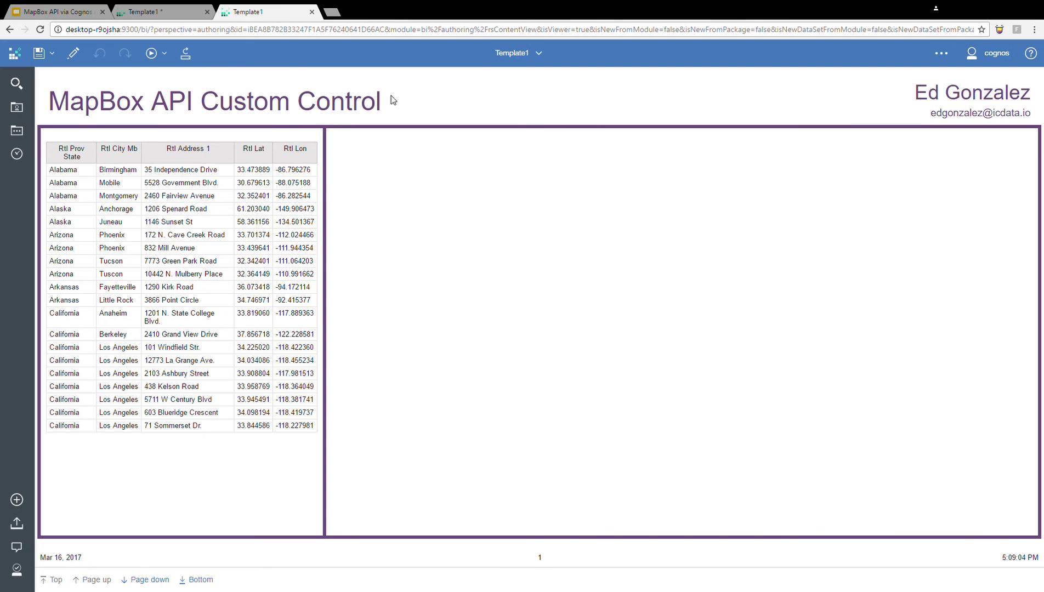
Put Template1 into editing mode with the page shown in design view
{"action": "left_click", "coordinate": [72, 53]}
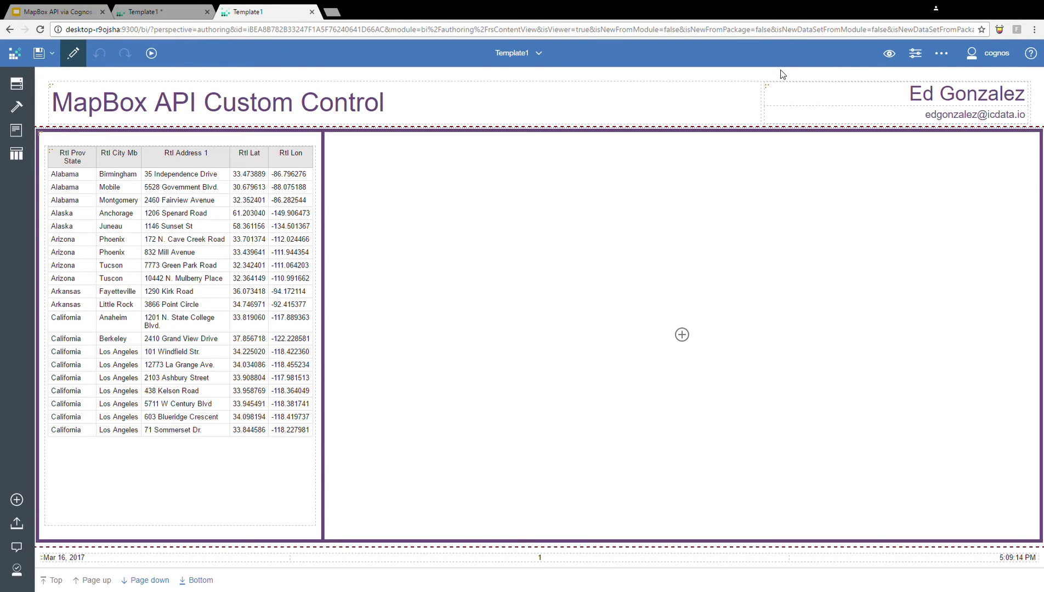
{"action": "left_click", "coordinate": [889, 53]}
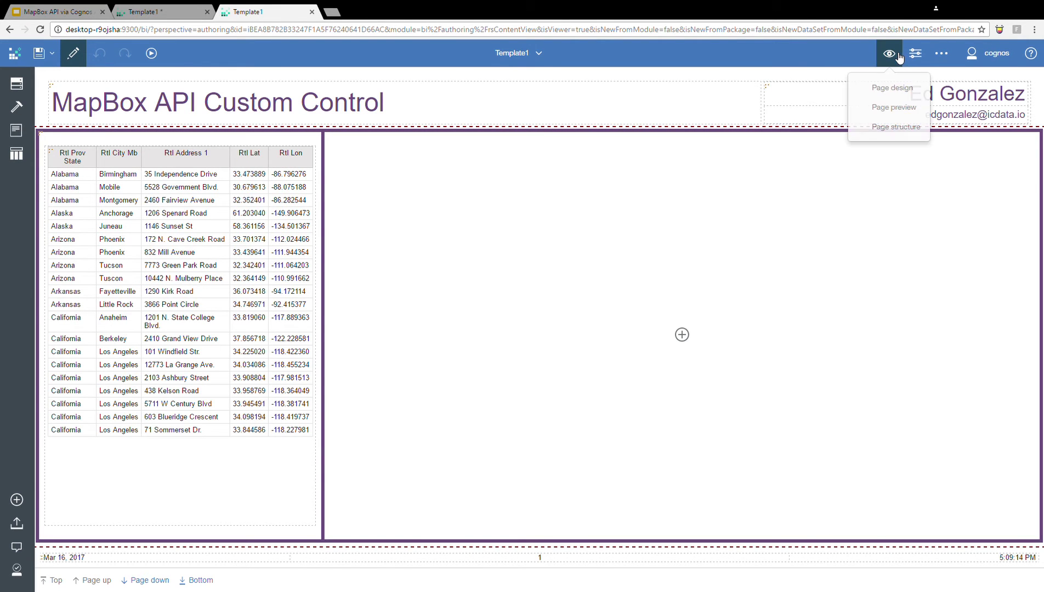
{"action": "left_click", "coordinate": [887, 88]}
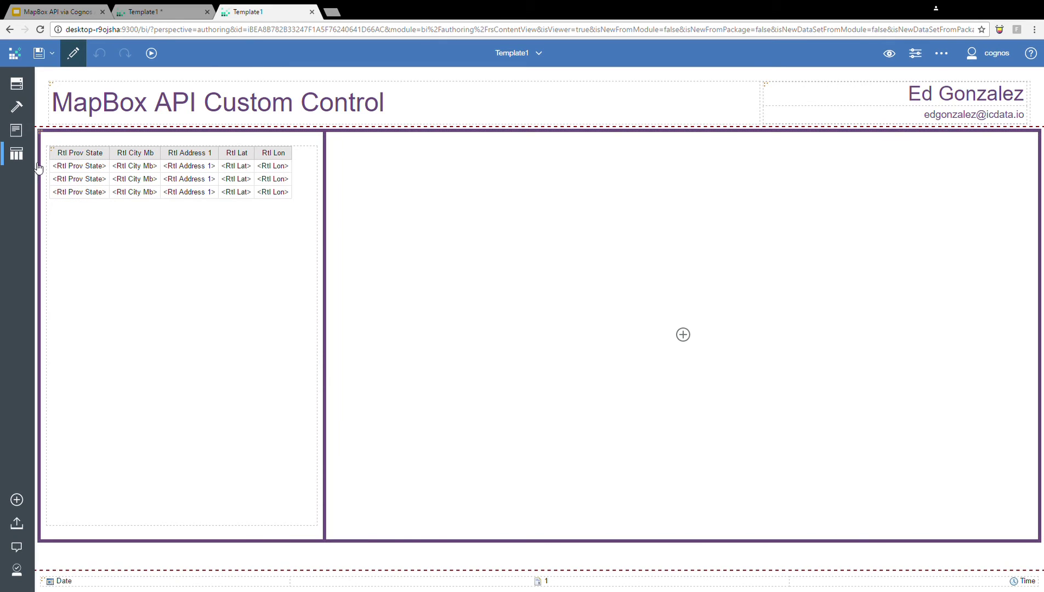
Place a Custom control from the Toolbox into the right-hand table cell and show its properties
{"action": "left_click", "coordinate": [16, 107]}
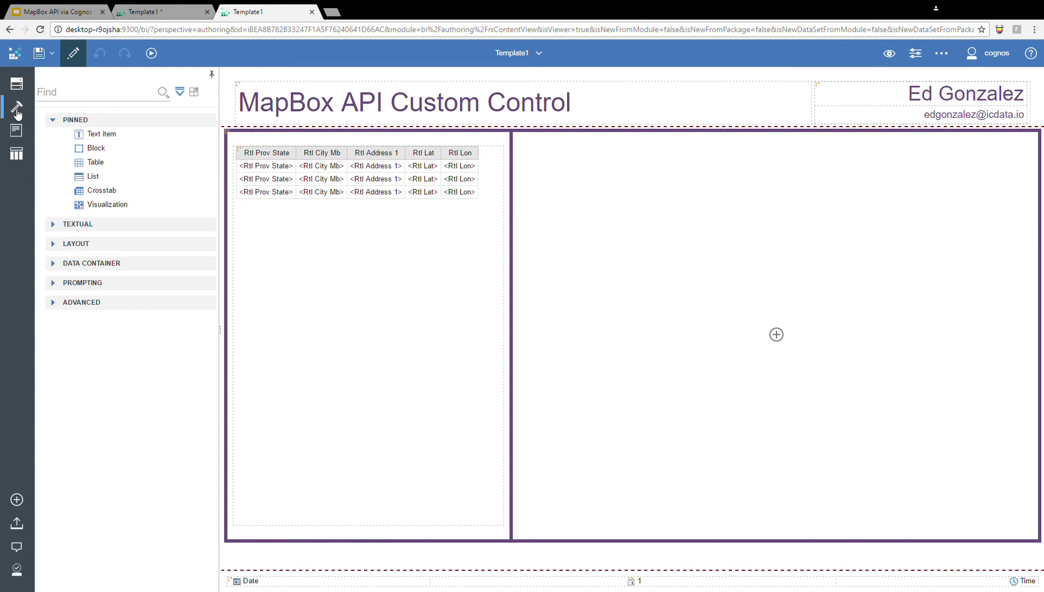
{"action": "left_click", "coordinate": [55, 302]}
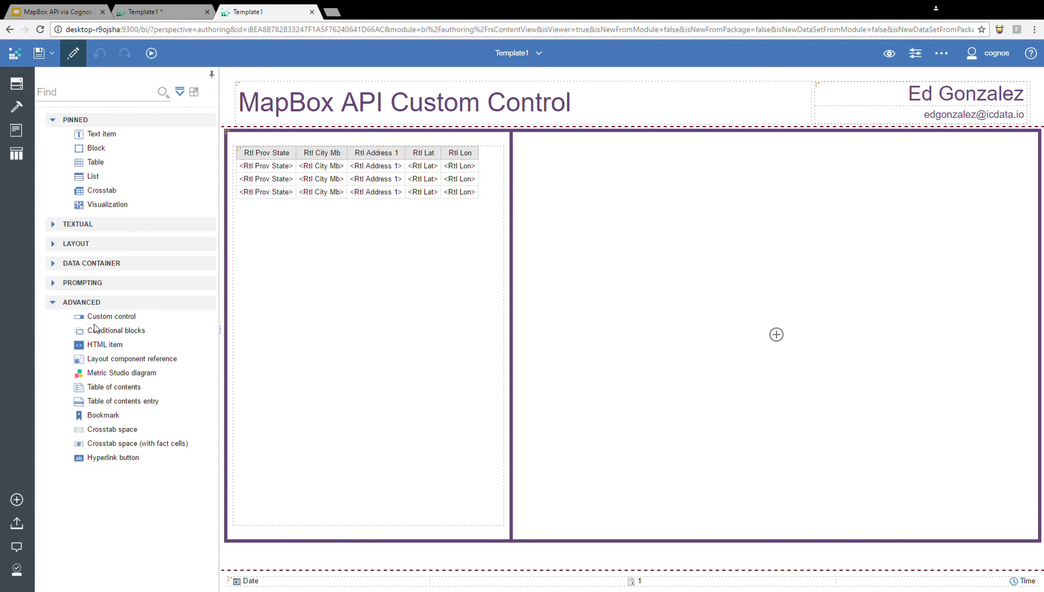
{"action": "left_click_drag", "start_coordinate": [112, 318], "coordinate": [620, 295]}
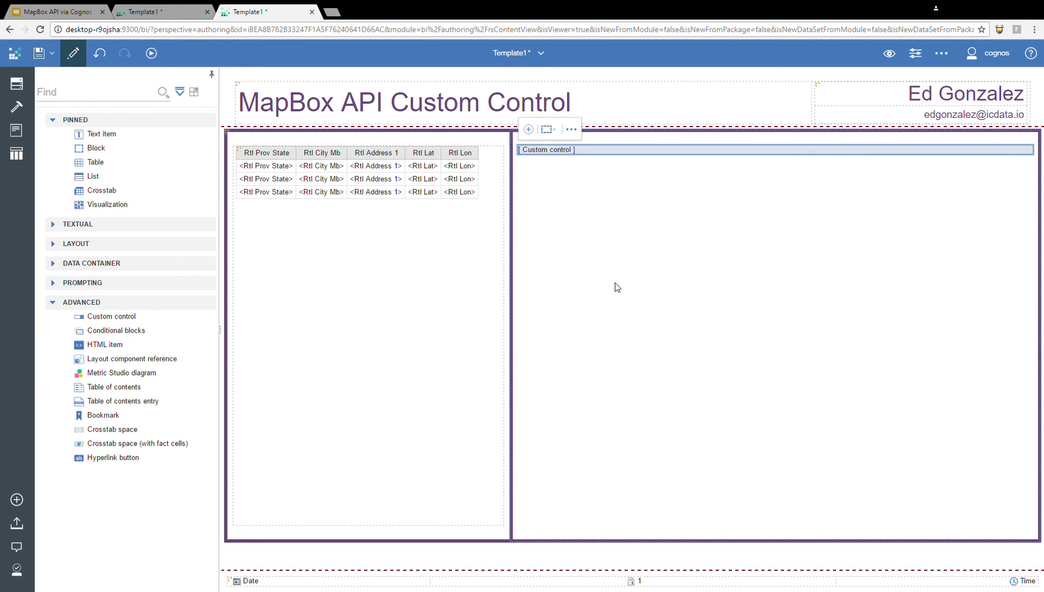
{"action": "left_click", "coordinate": [645, 150]}
{"action": "left_click", "coordinate": [916, 53]}
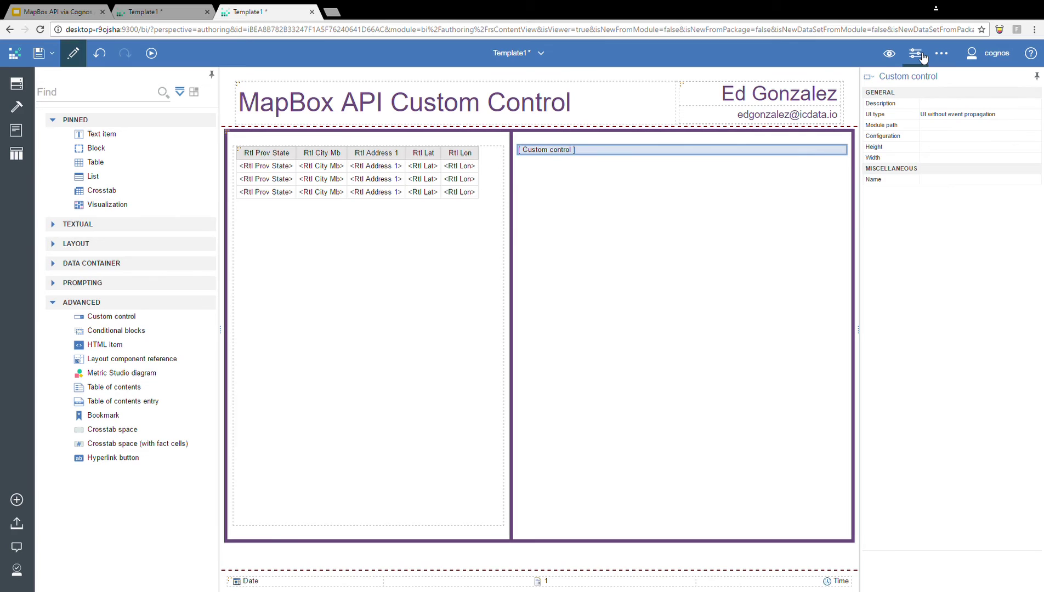
{"action": "left_click", "coordinate": [947, 127]}
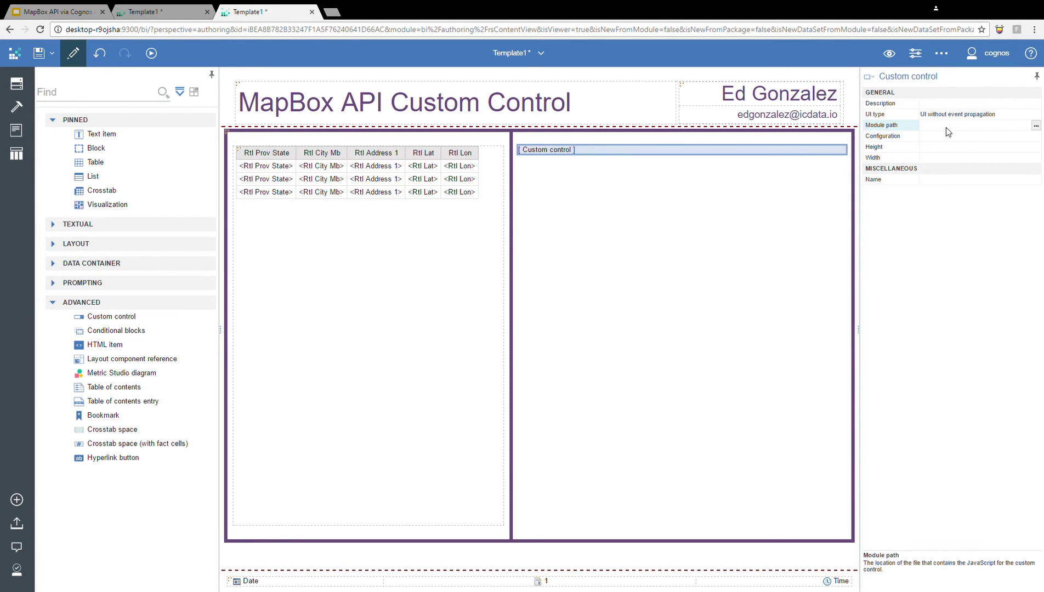
{"action": "left_click", "coordinate": [1037, 126]}
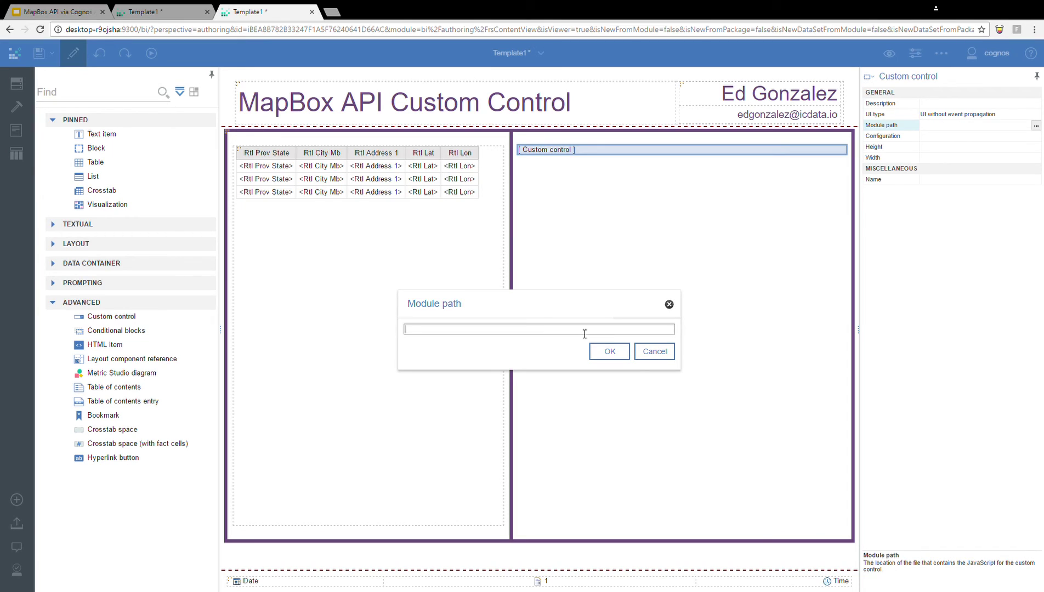
{"action": "type", "text": "http://co"}
{"action": "key", "text": "BackSpace"}
{"action": "type", "text": "localhost/controls/pinmap"}
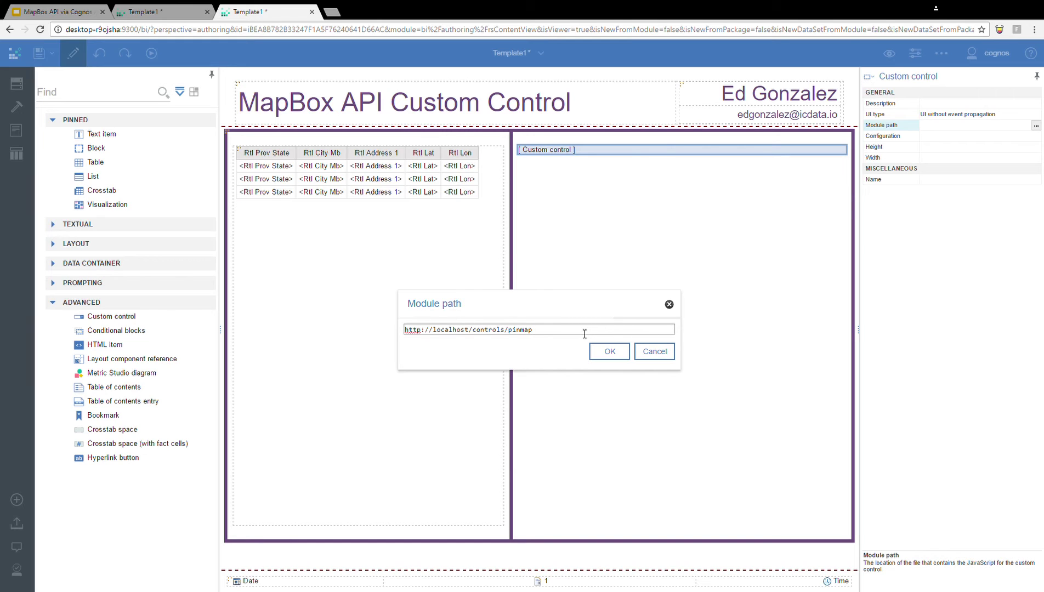
{"action": "type", "text": "_advanced_d3.js"}
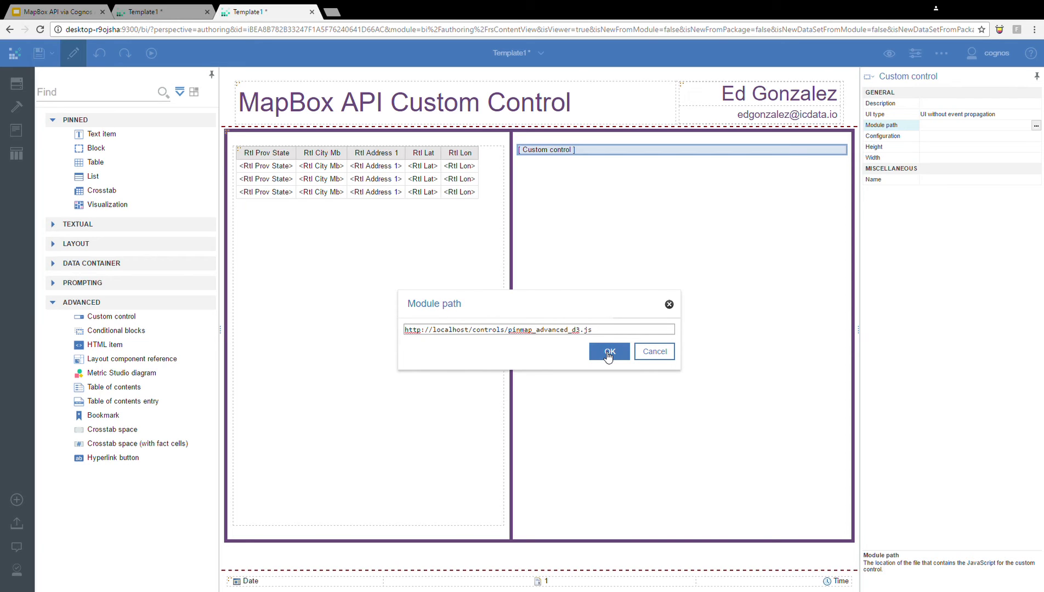
{"action": "left_click", "coordinate": [609, 354]}
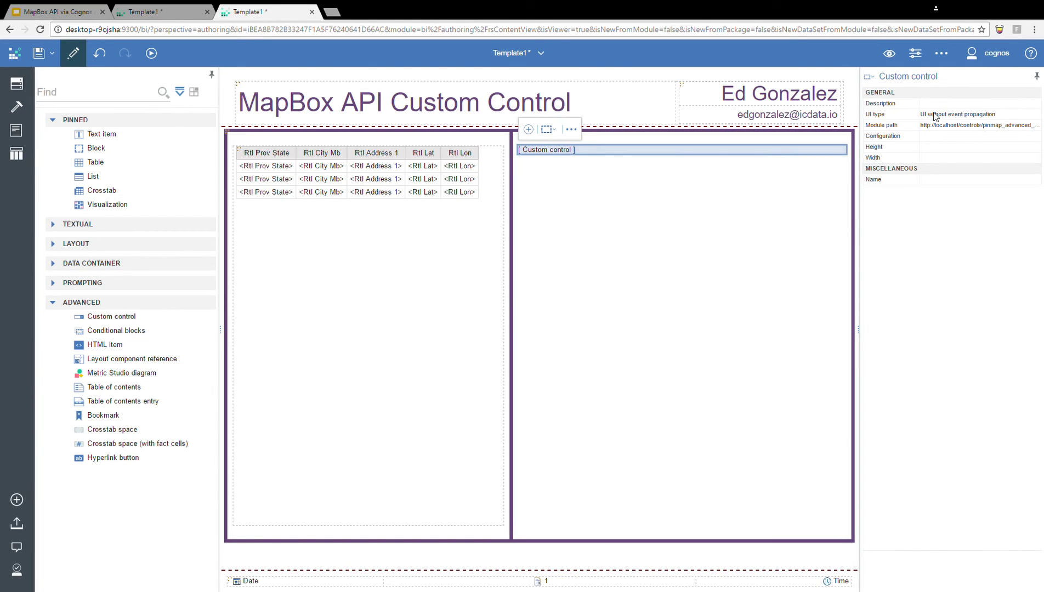
Set the custom control's Height to 700 px and Width to 1250 px
{"action": "left_click", "coordinate": [934, 147]}
{"action": "left_click", "coordinate": [1035, 148]}
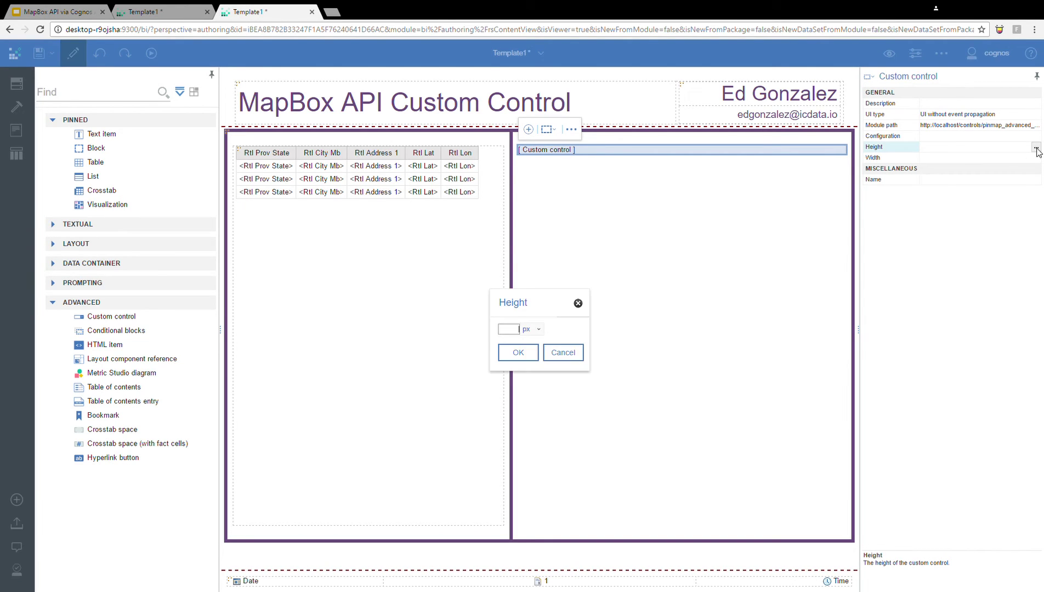
{"action": "type", "text": "700"}
{"action": "left_click", "coordinate": [510, 353]}
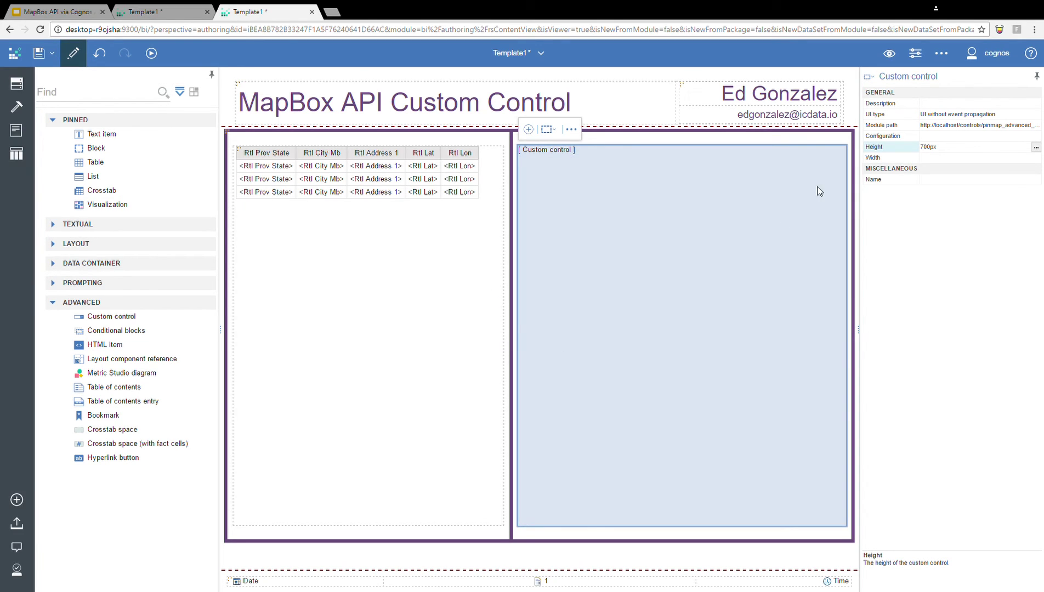
{"action": "left_click", "coordinate": [934, 158]}
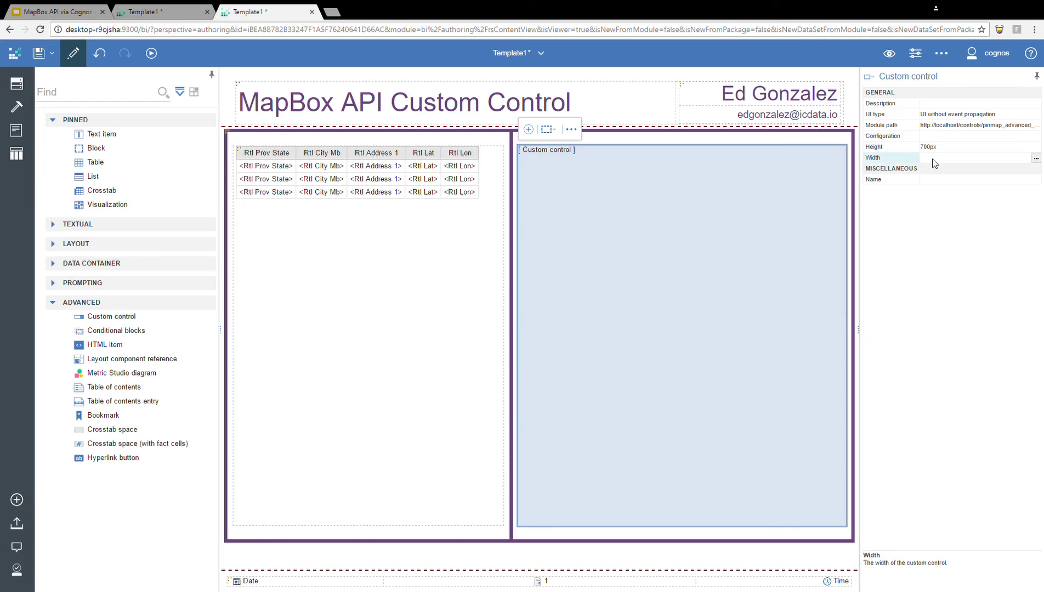
{"action": "left_click", "coordinate": [1036, 159]}
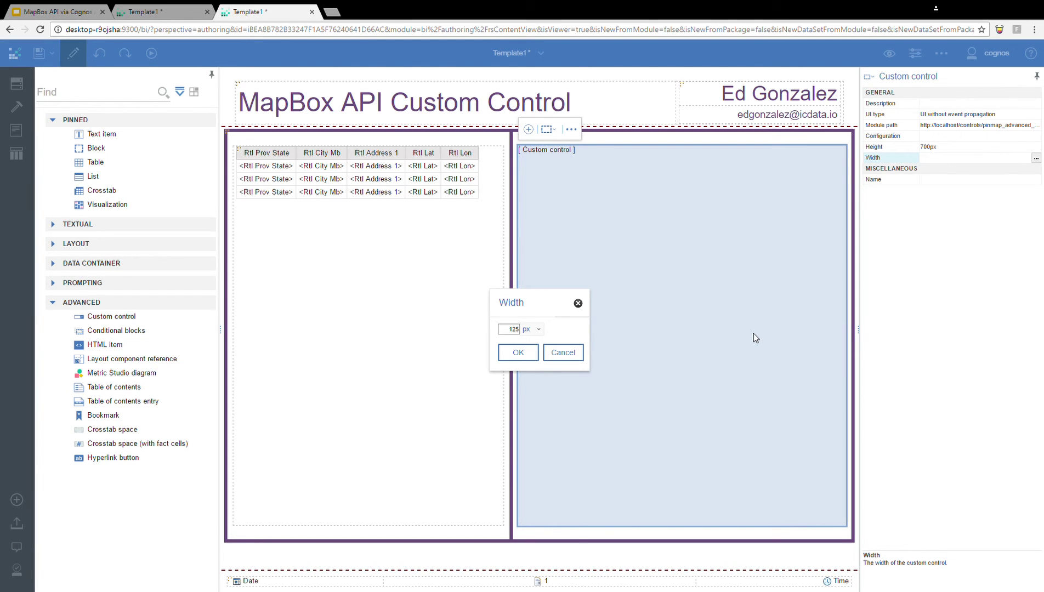
{"action": "type", "text": "1250"}
{"action": "left_click", "coordinate": [520, 354]}
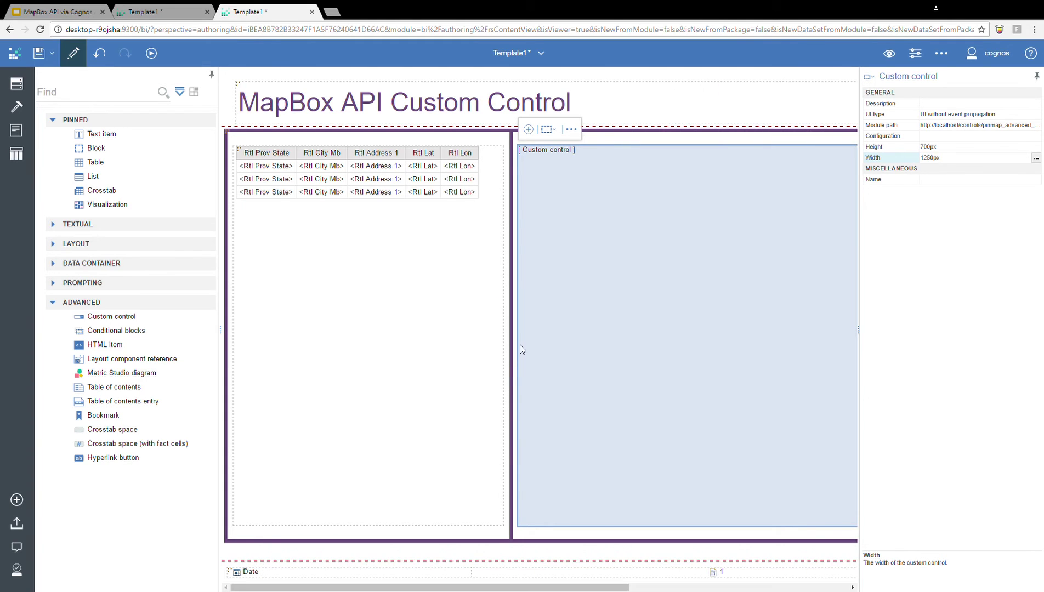
Add Data set1 to the custom control and base it on Query1
{"action": "left_click", "coordinate": [529, 130]}
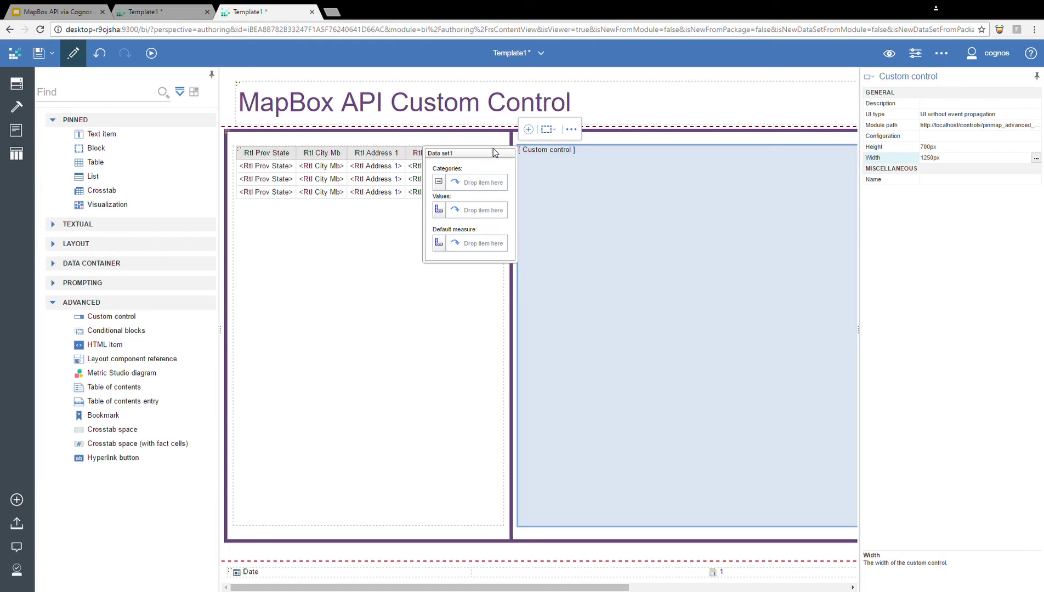
{"action": "left_click", "coordinate": [470, 159]}
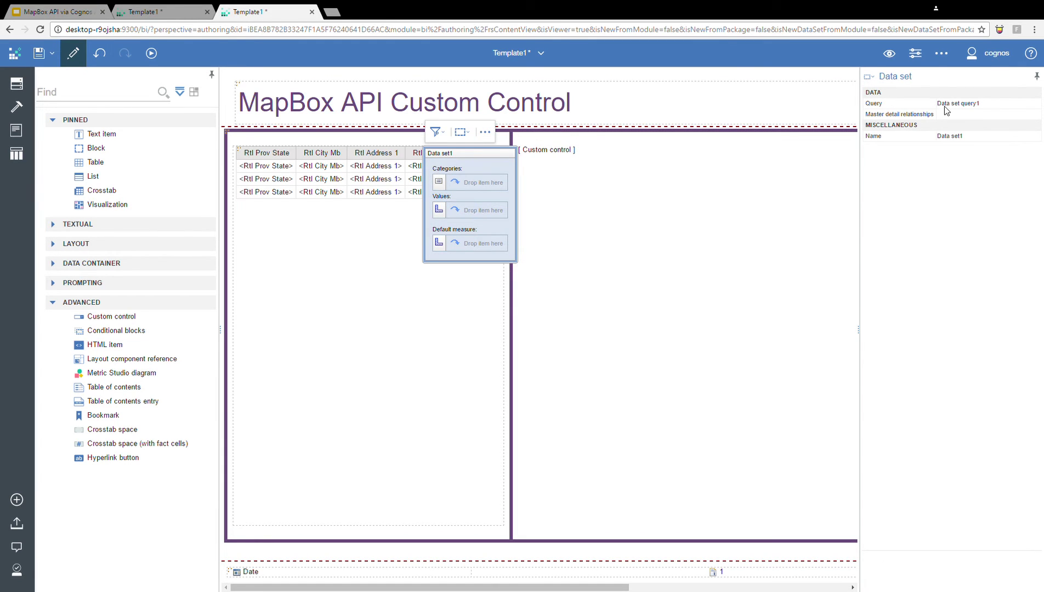
{"action": "left_click", "coordinate": [980, 104]}
{"action": "left_click", "coordinate": [1035, 106]}
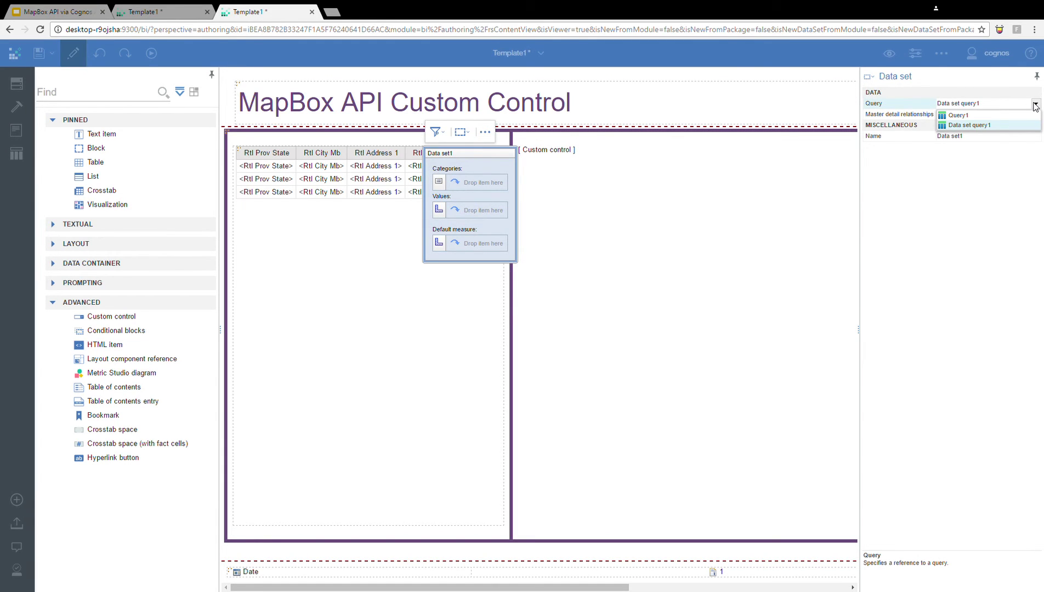
{"action": "left_click", "coordinate": [999, 113]}
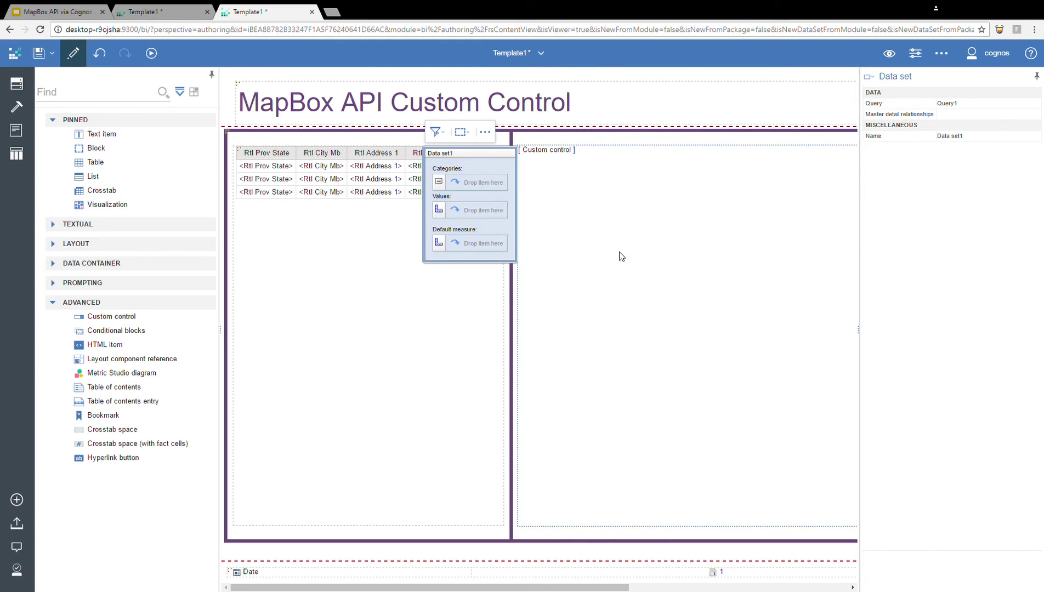
Add Rtl City Mb, Rtl Lon and Rtl Lat from Query1 as the data set's categories
{"action": "left_click", "coordinate": [23, 91]}
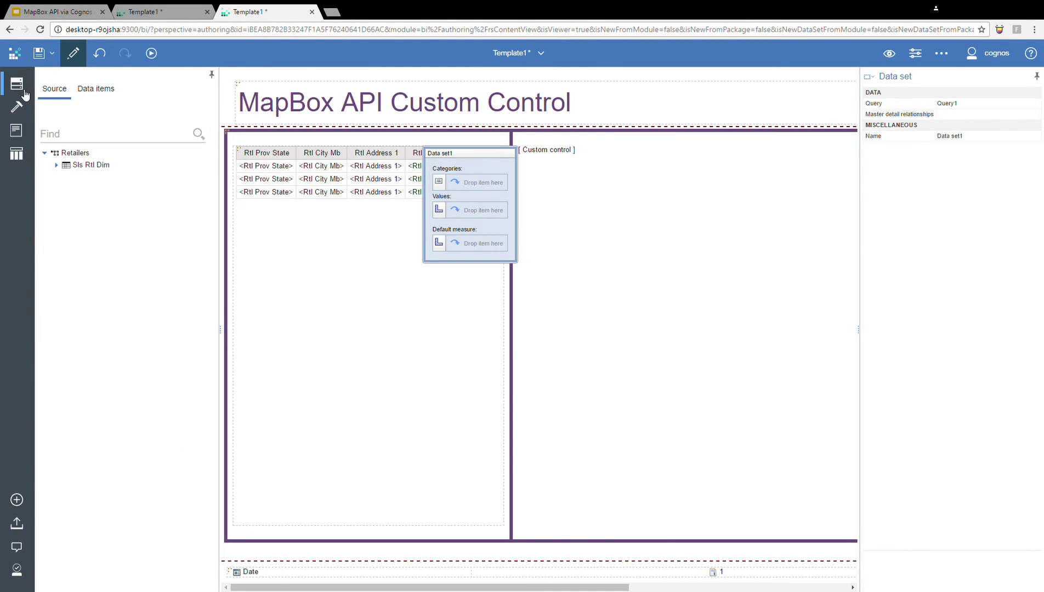
{"action": "left_click", "coordinate": [93, 90]}
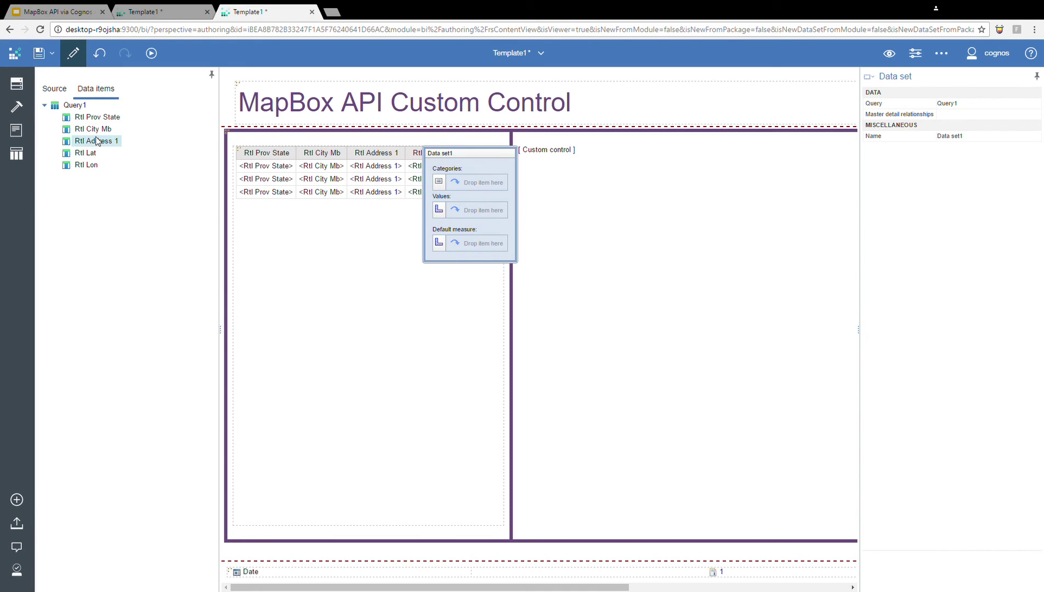
{"action": "left_click_drag", "start_coordinate": [93, 130], "coordinate": [461, 185]}
{"action": "left_click_drag", "start_coordinate": [95, 167], "coordinate": [460, 220]}
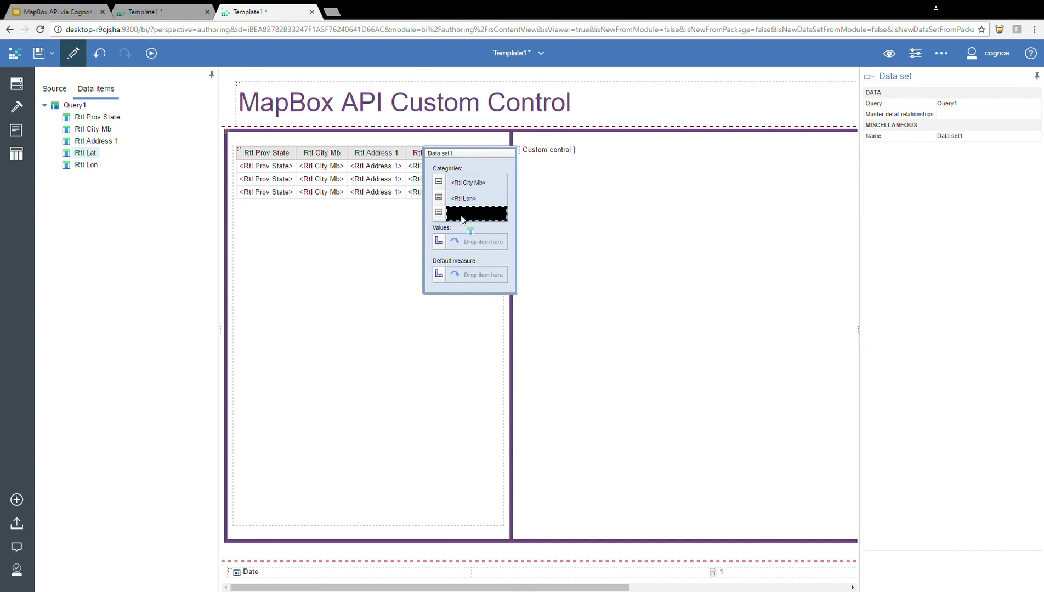
{"action": "left_click_drag", "start_coordinate": [462, 220], "coordinate": [461, 219]}
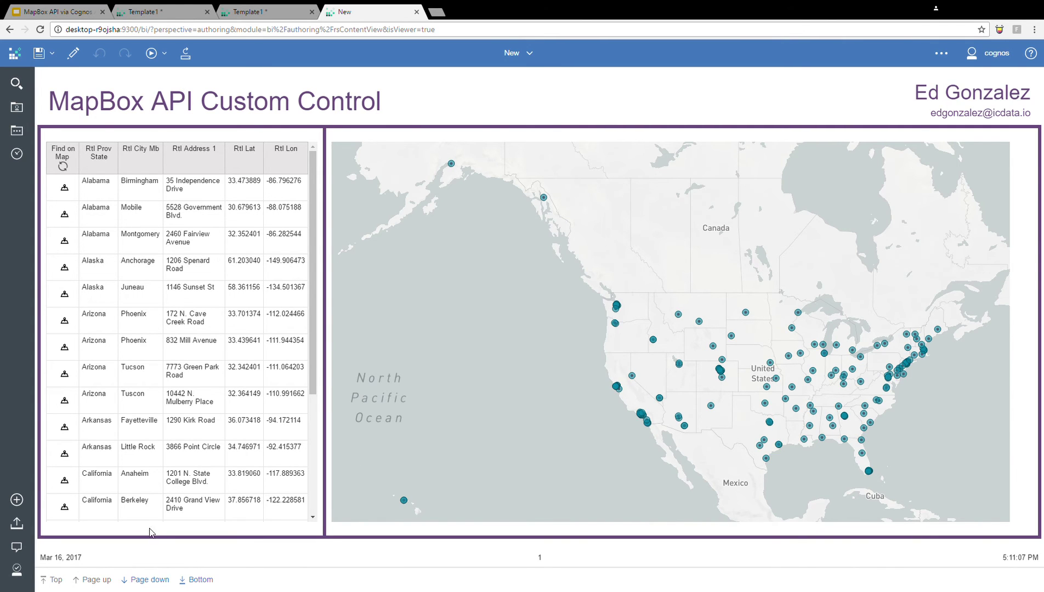
Highlight list rows upward from Fayetteville to Birmingham, circling each retailer on the map
{"action": "left_click", "coordinate": [131, 440]}
{"action": "left_click", "coordinate": [132, 407]}
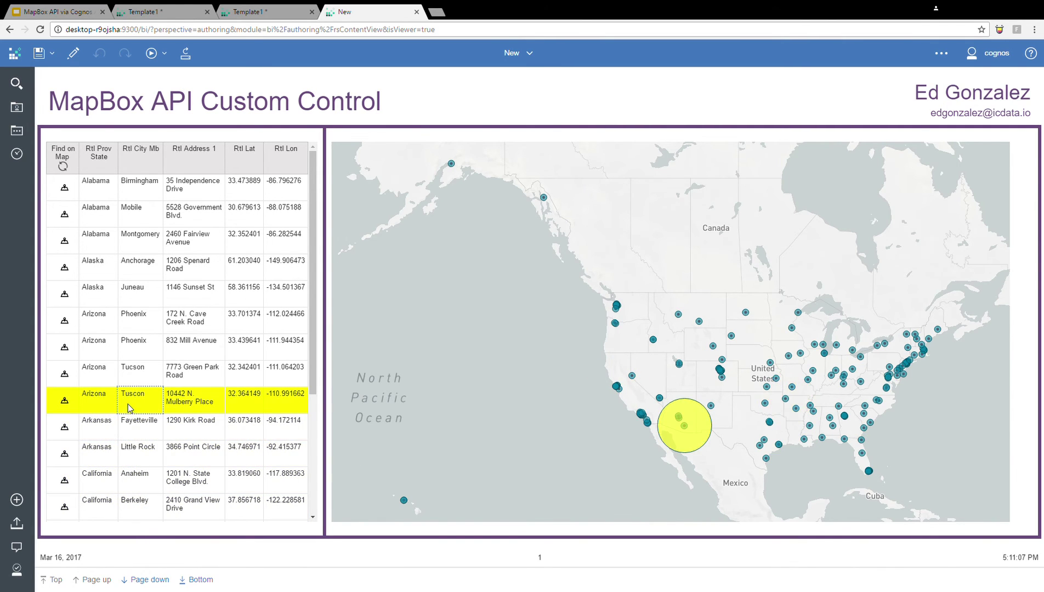
{"action": "left_click", "coordinate": [132, 383]}
{"action": "left_click", "coordinate": [131, 358]}
{"action": "left_click", "coordinate": [133, 323]}
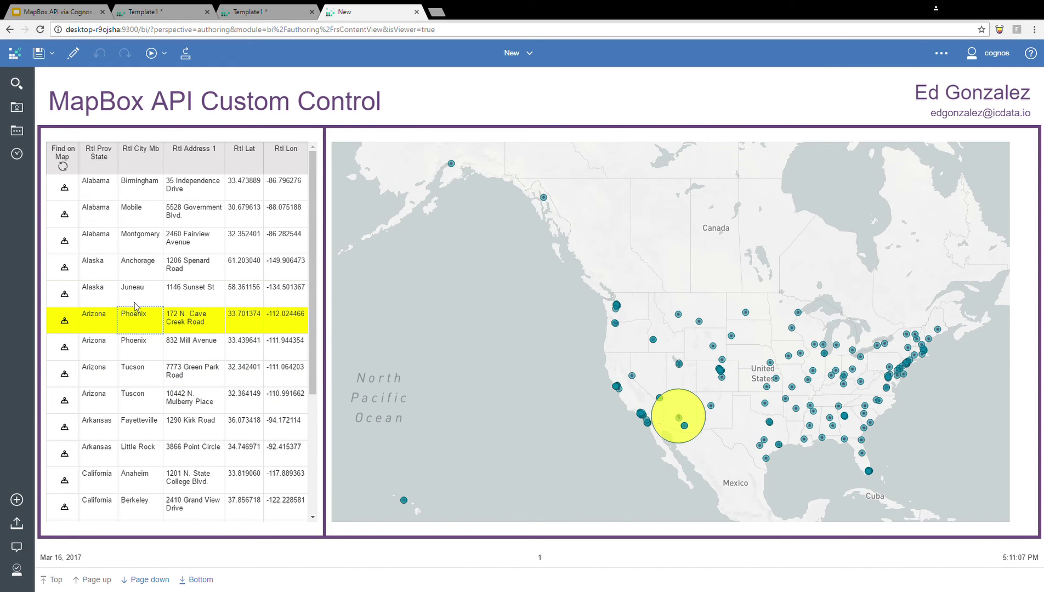
{"action": "left_click", "coordinate": [136, 294]}
{"action": "left_click", "coordinate": [137, 261]}
{"action": "left_click", "coordinate": [137, 236]}
{"action": "left_click", "coordinate": [136, 210]}
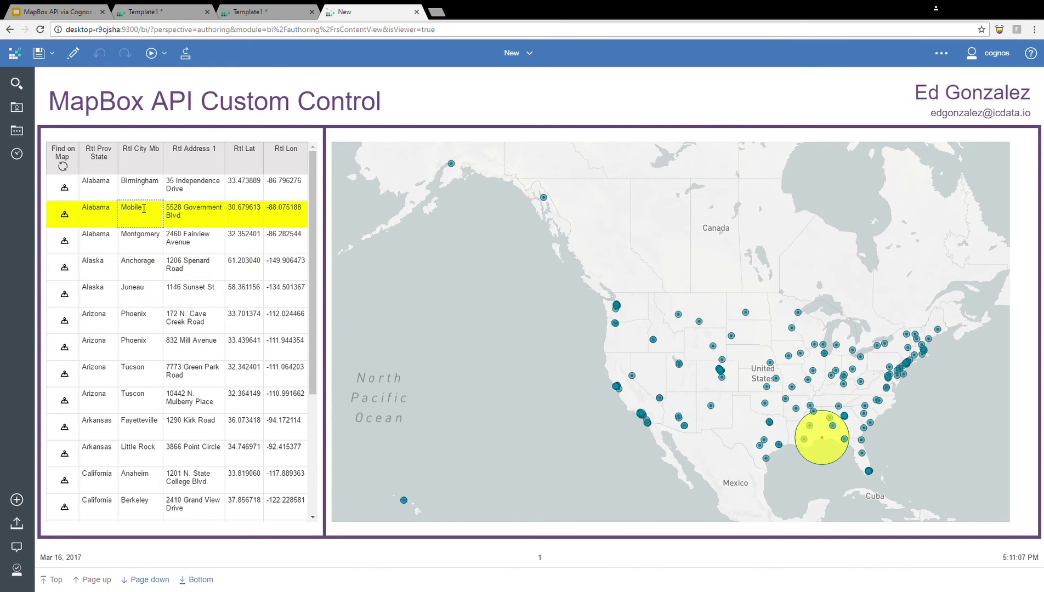
{"action": "left_click", "coordinate": [136, 184]}
Highlight rows back down from Montgomery to Fayetteville, ending with Fayetteville circled
{"action": "left_click", "coordinate": [137, 237]}
{"action": "left_click", "coordinate": [138, 272]}
{"action": "left_click", "coordinate": [137, 296]}
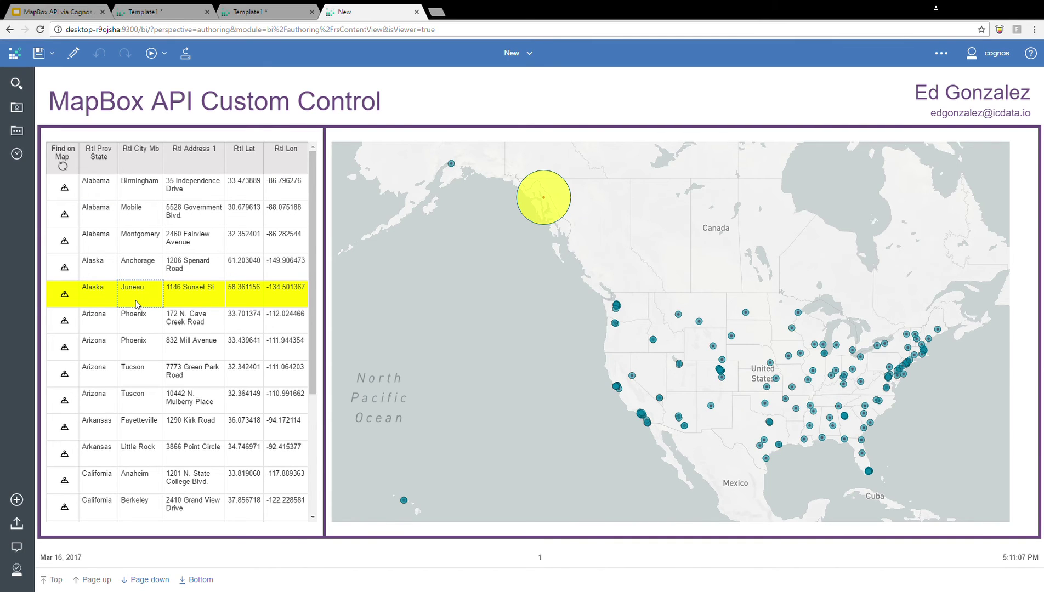
{"action": "left_click", "coordinate": [136, 351]}
{"action": "left_click", "coordinate": [136, 374]}
{"action": "left_click", "coordinate": [136, 350]}
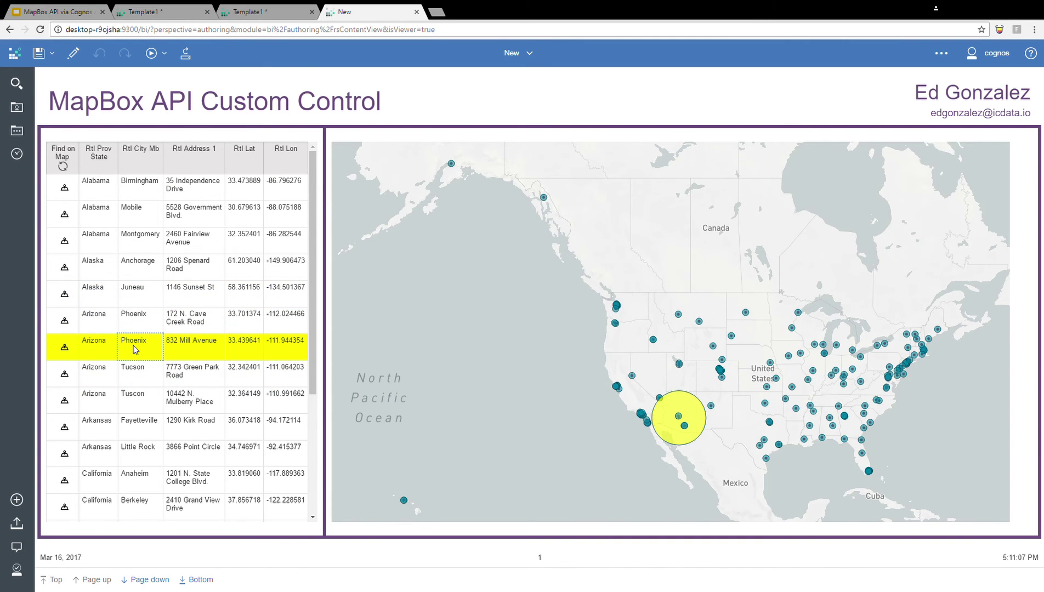
{"action": "left_click", "coordinate": [136, 374]}
{"action": "left_click", "coordinate": [136, 402]}
{"action": "left_click", "coordinate": [138, 430]}
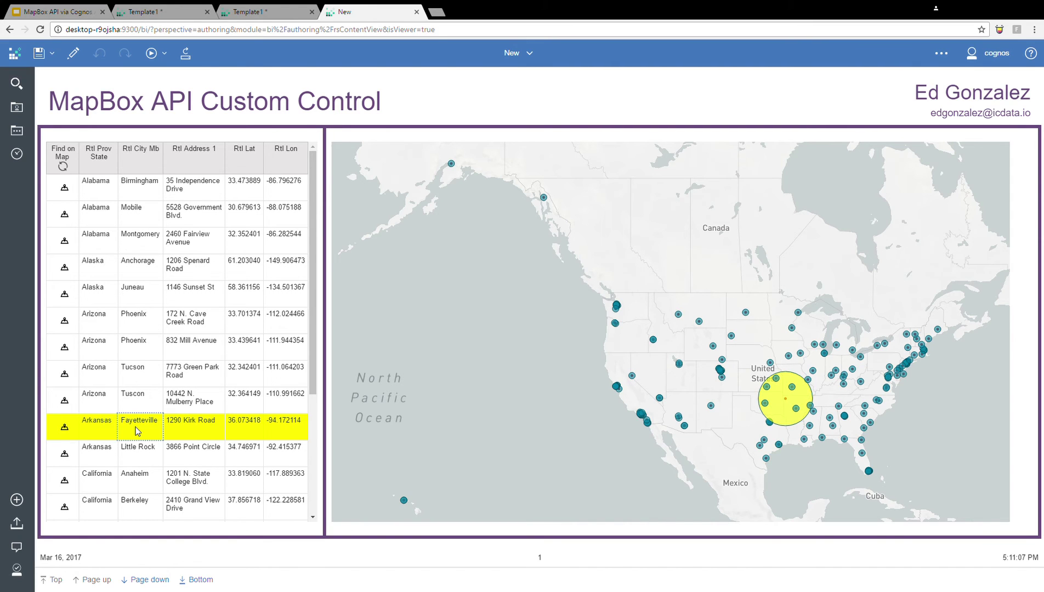
{"action": "left_click", "coordinate": [68, 374]}
{"action": "left_click", "coordinate": [68, 347]}
{"action": "left_click", "coordinate": [69, 321]}
{"action": "left_click", "coordinate": [69, 294]}
{"action": "left_click", "coordinate": [69, 267]}
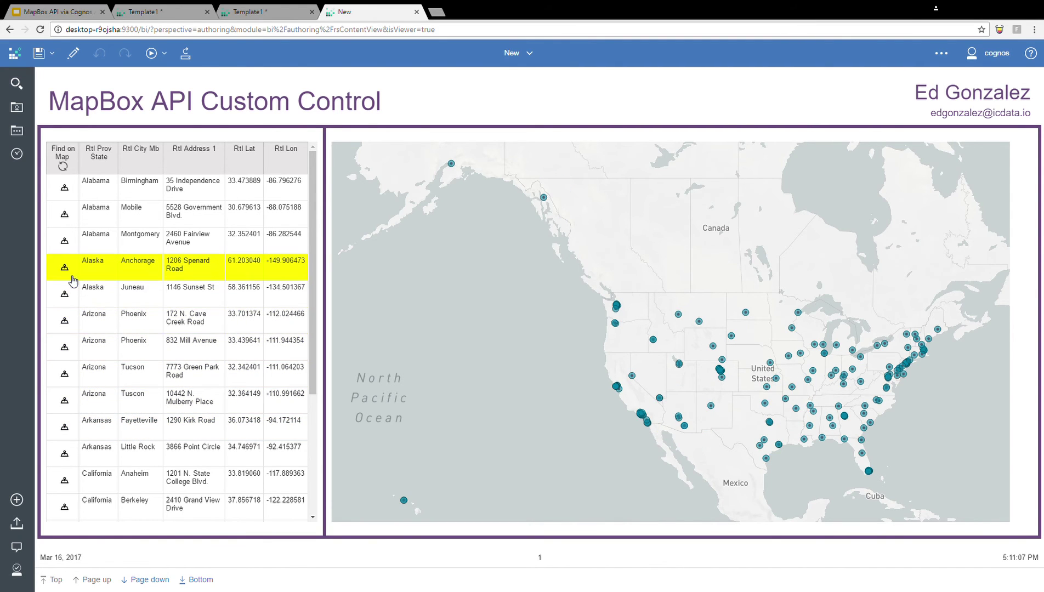
{"action": "left_click", "coordinate": [66, 295]}
{"action": "left_click", "coordinate": [66, 322]}
{"action": "left_click", "coordinate": [66, 349]}
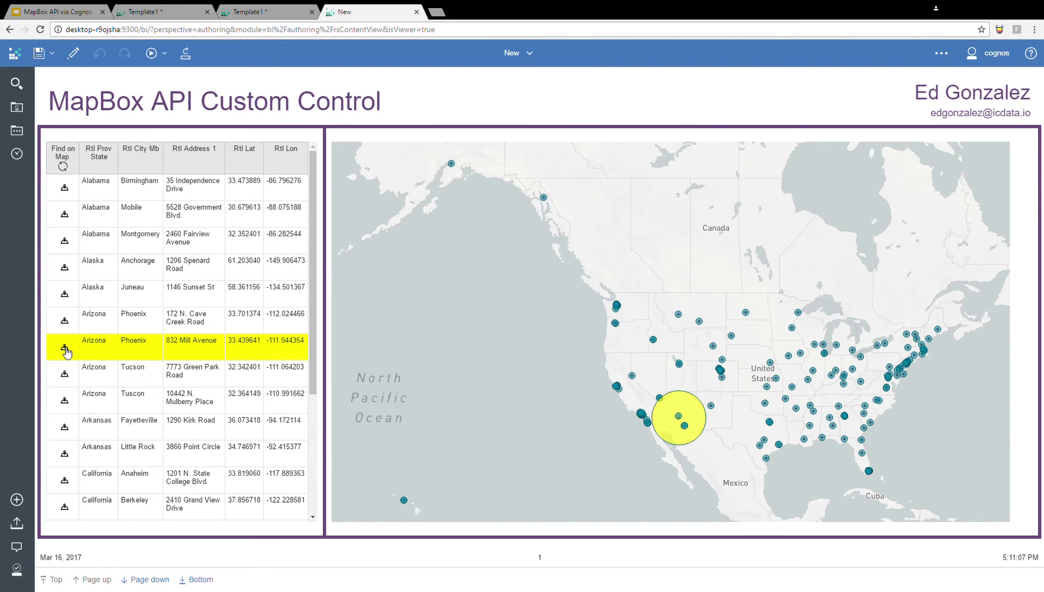
Use Find on Map to fly to 832 Mill Avenue, Anchorage, then the Berkeley store
{"action": "left_click", "coordinate": [64, 349]}
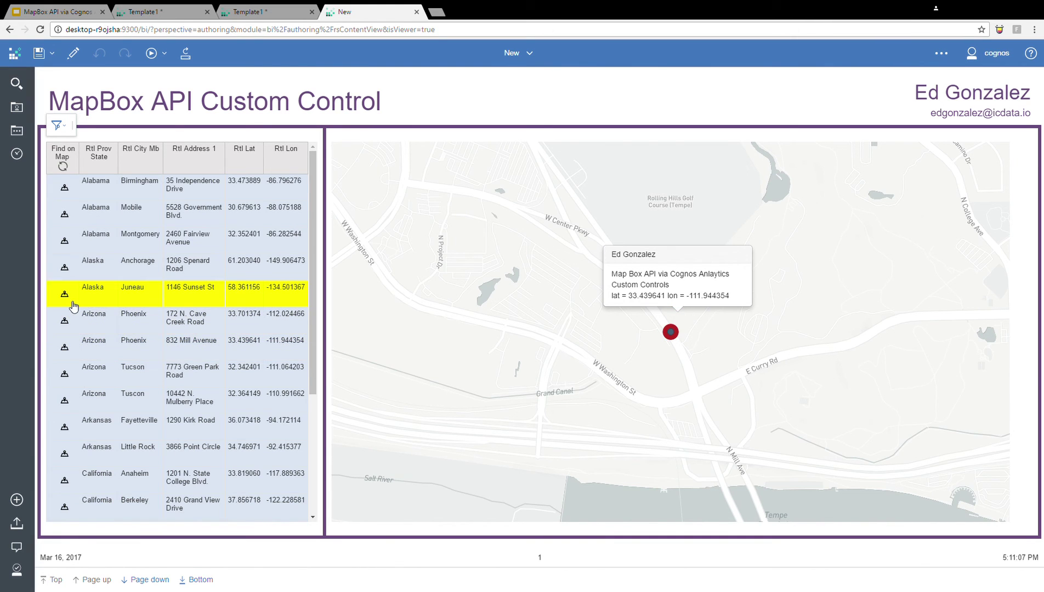
{"action": "left_click", "coordinate": [67, 269]}
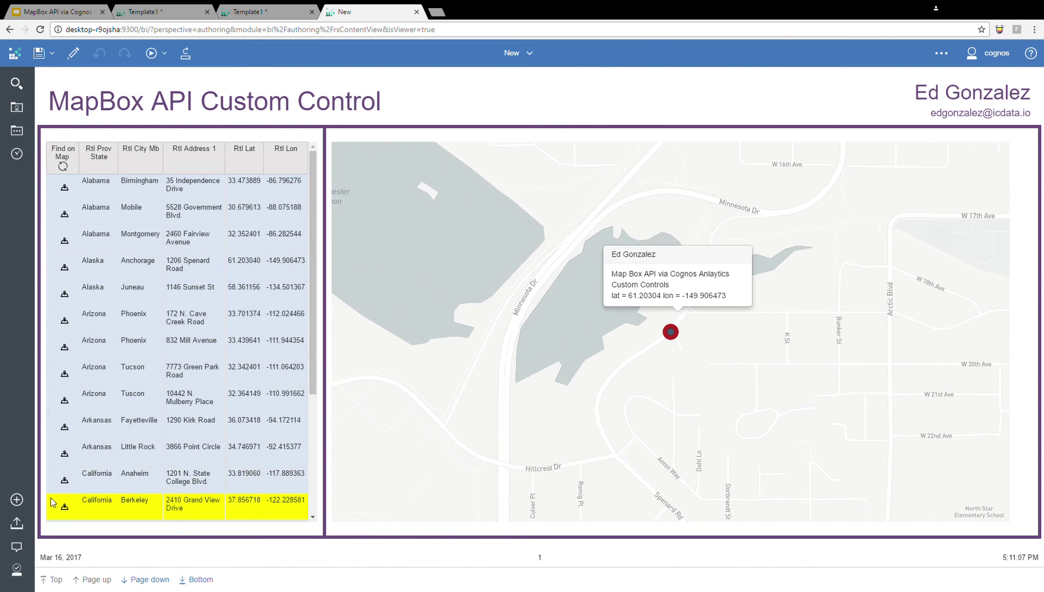
{"action": "left_click", "coordinate": [65, 509]}
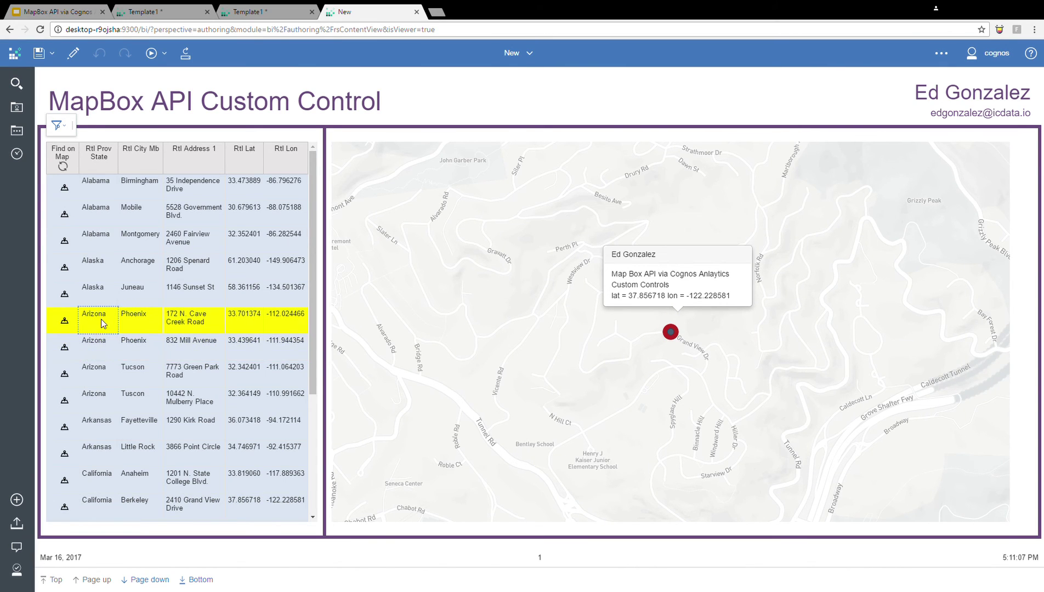
Filter the state column to include only California
{"action": "left_click", "coordinate": [108, 483]}
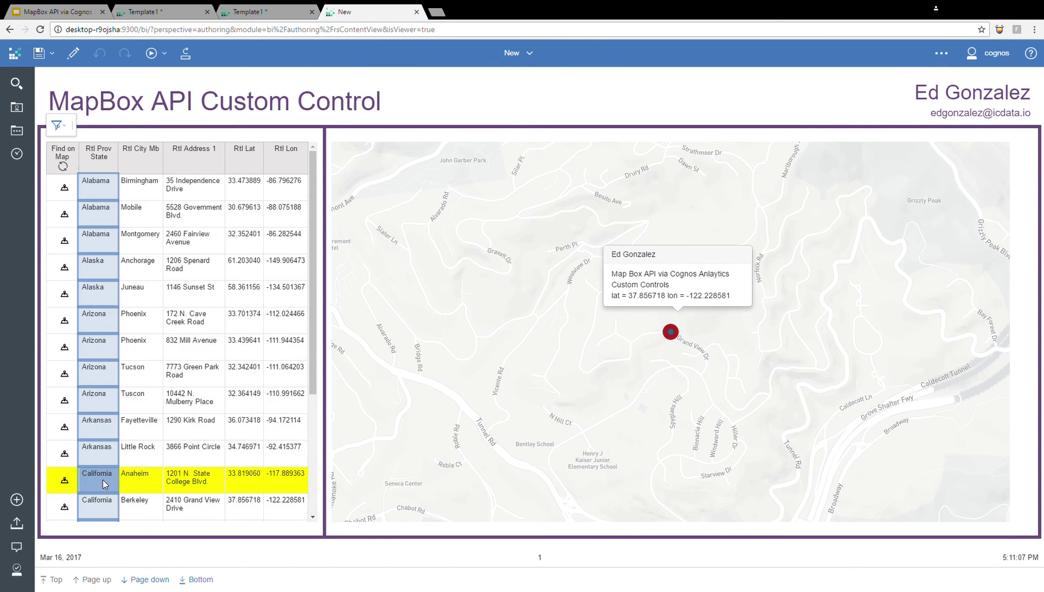
{"action": "left_click", "coordinate": [99, 163]}
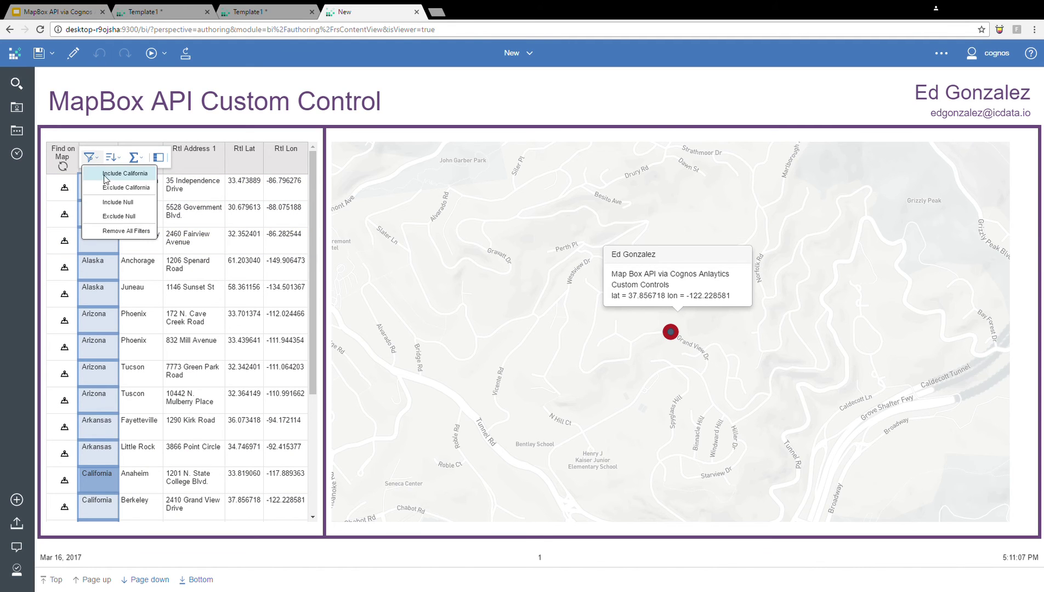
{"action": "left_click", "coordinate": [125, 174]}
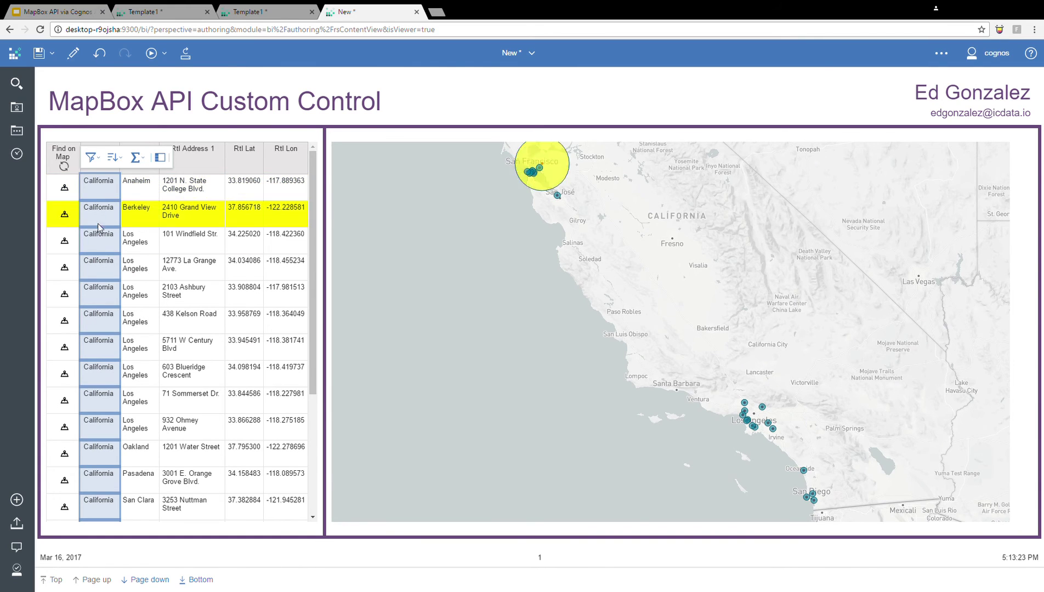
Zoom to the 438 Kelson Road and 71 Sommerset Dr. stores, then reset to California
{"action": "left_click", "coordinate": [64, 317]}
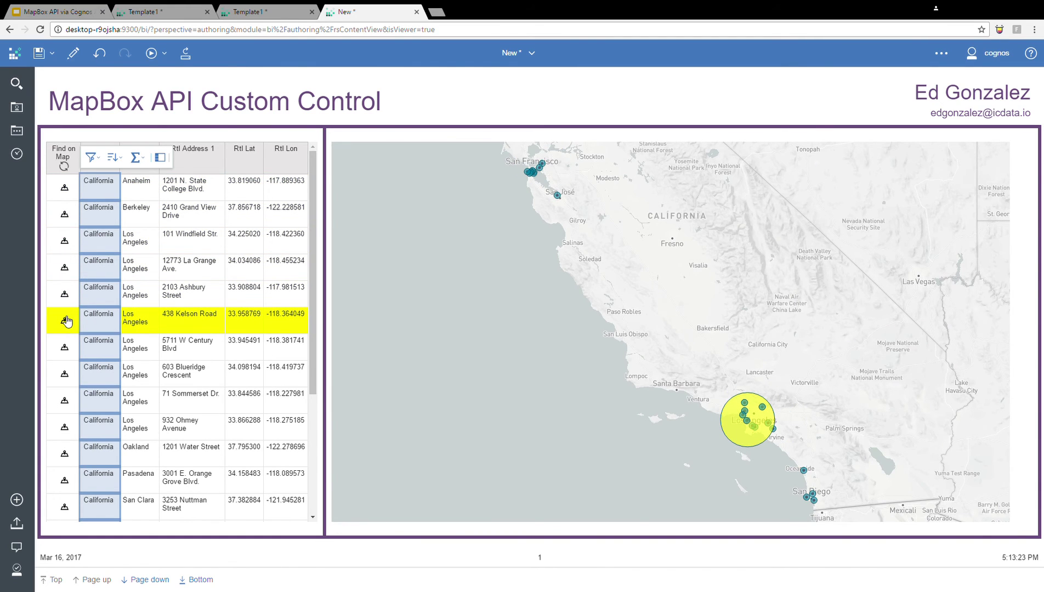
{"action": "left_click", "coordinate": [64, 320]}
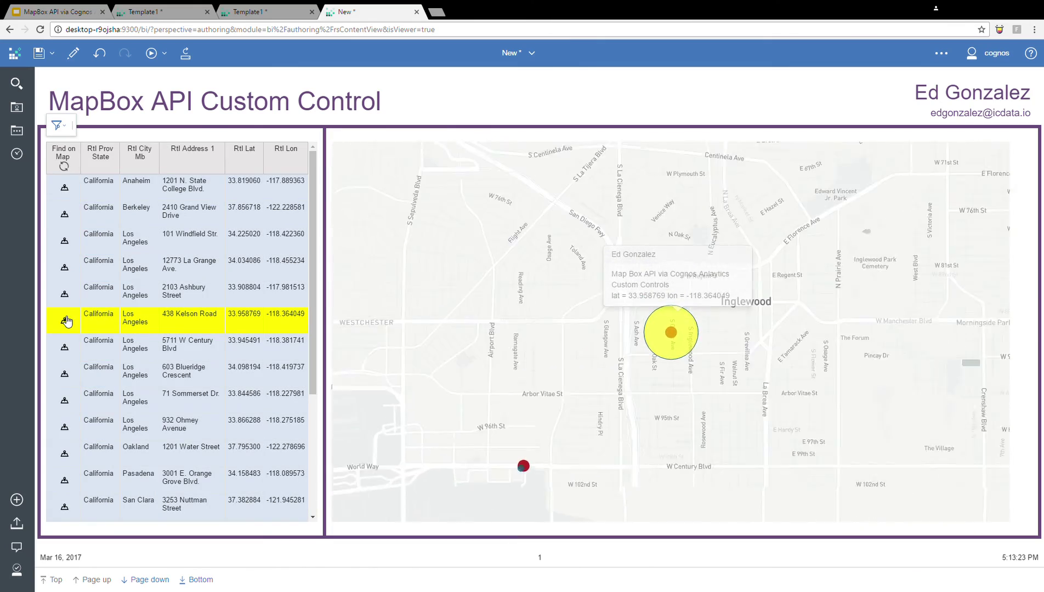
{"action": "left_click", "coordinate": [65, 402]}
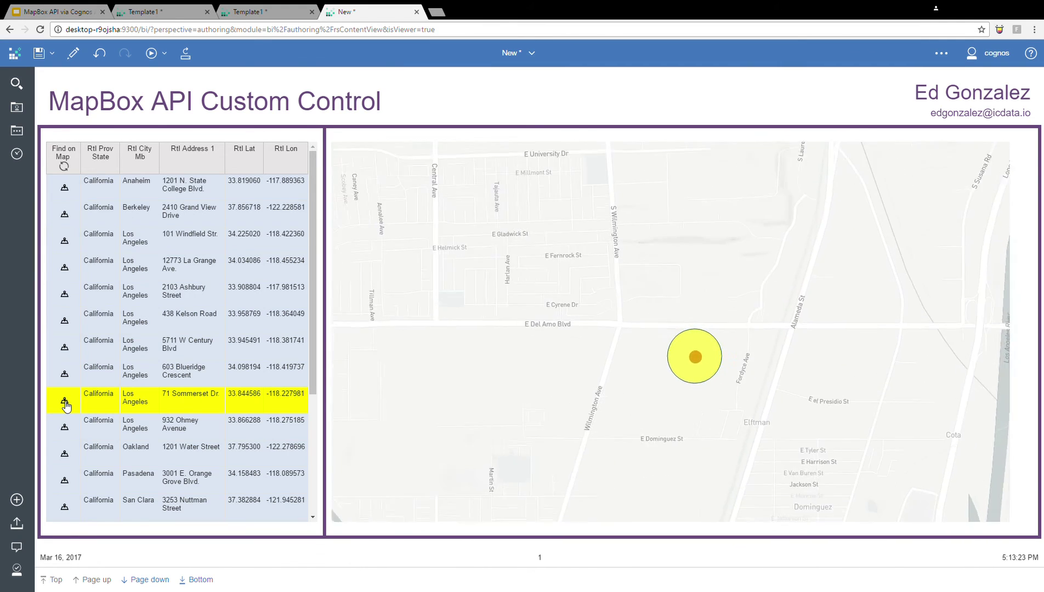
{"action": "left_click", "coordinate": [68, 185]}
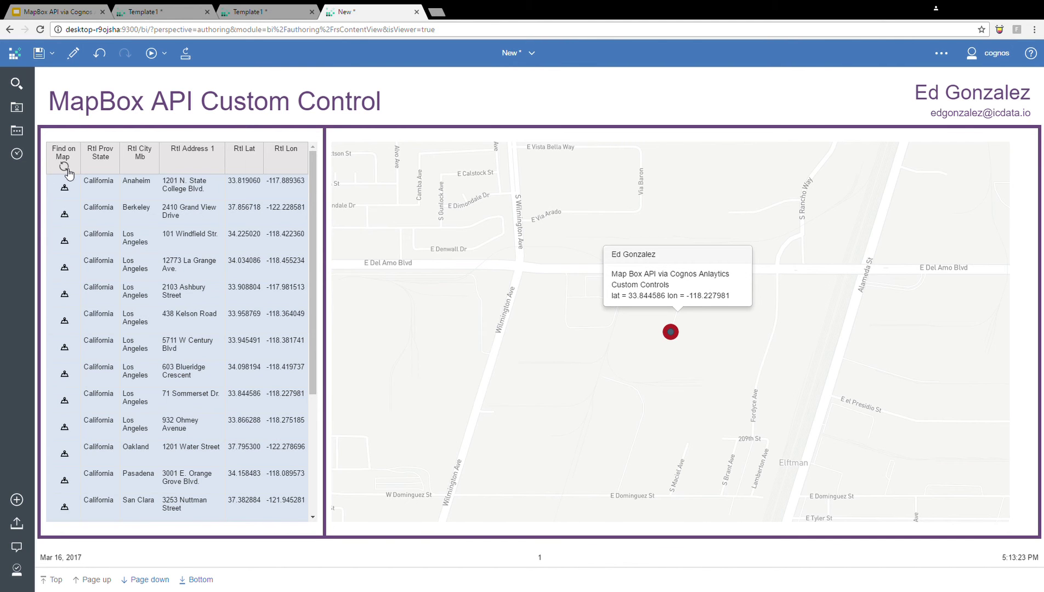
{"action": "left_click", "coordinate": [67, 169]}
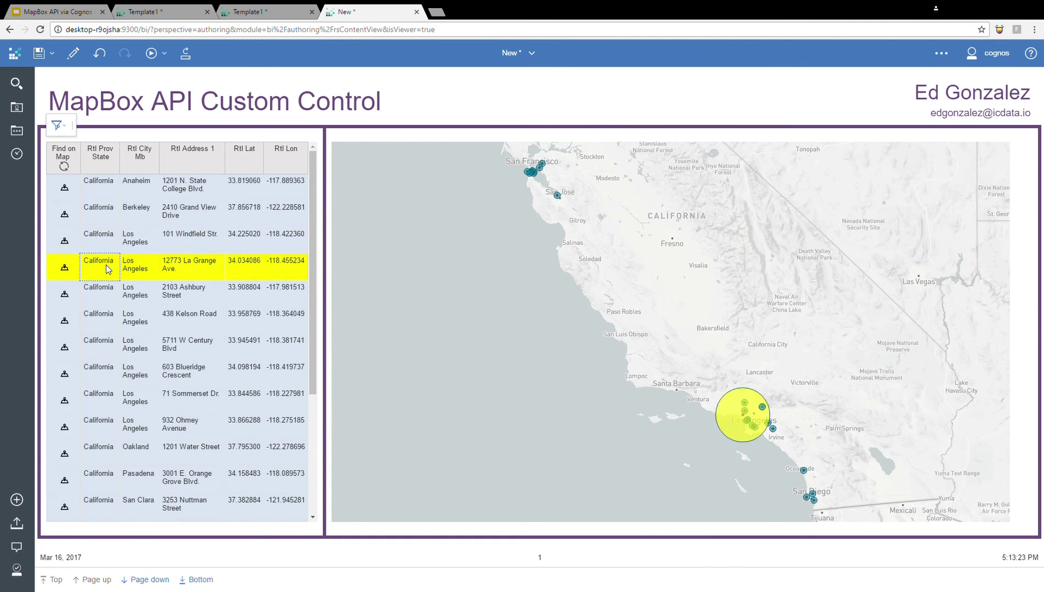
Filter the Rtl City Mb column to include only Los Angeles
{"action": "left_click", "coordinate": [136, 301]}
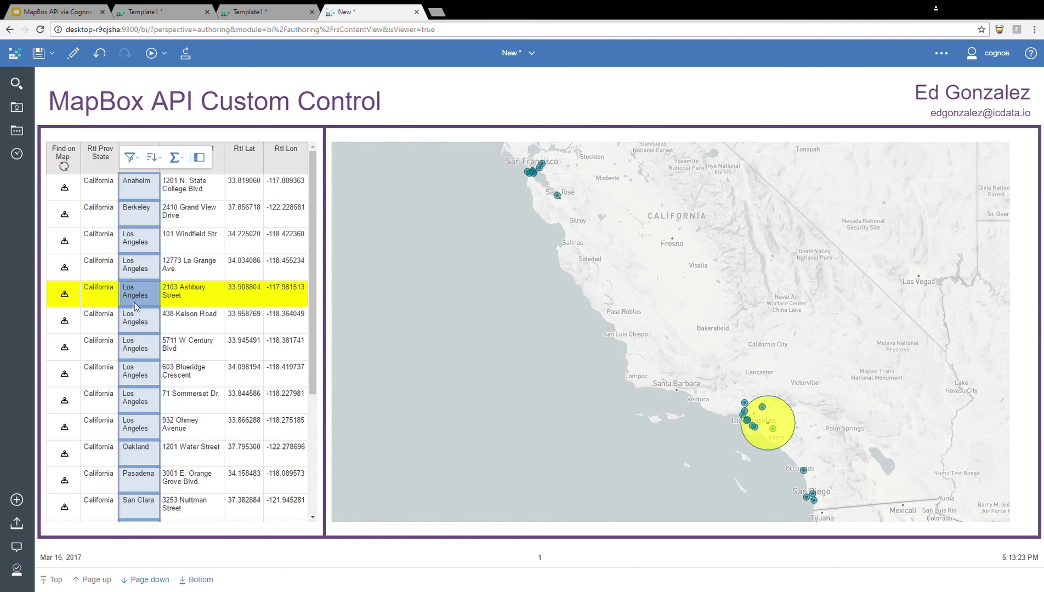
{"action": "left_click", "coordinate": [130, 157]}
{"action": "left_click", "coordinate": [160, 175]}
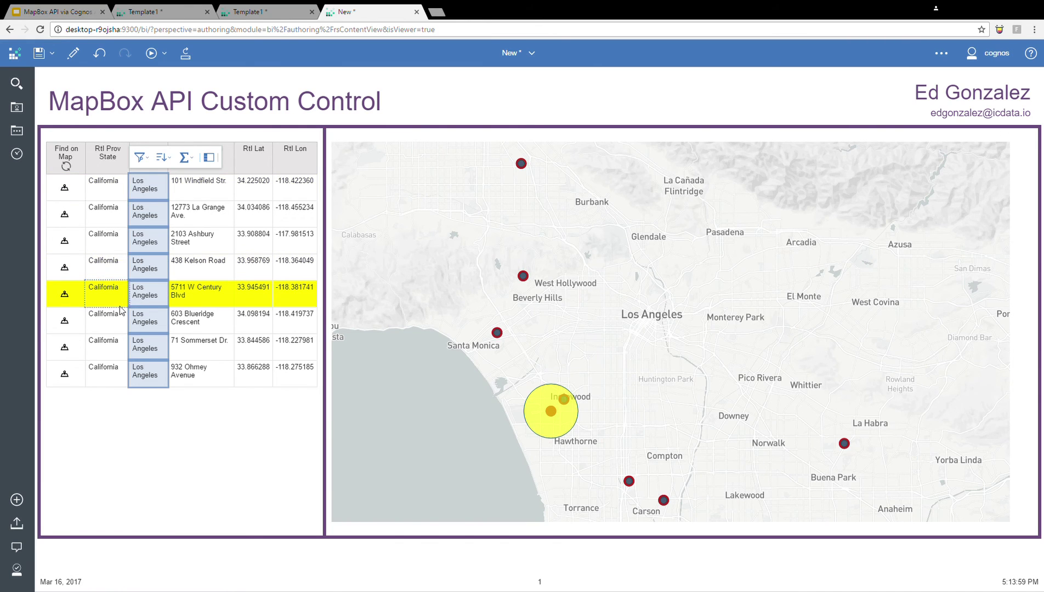
{"action": "left_click", "coordinate": [65, 296]}
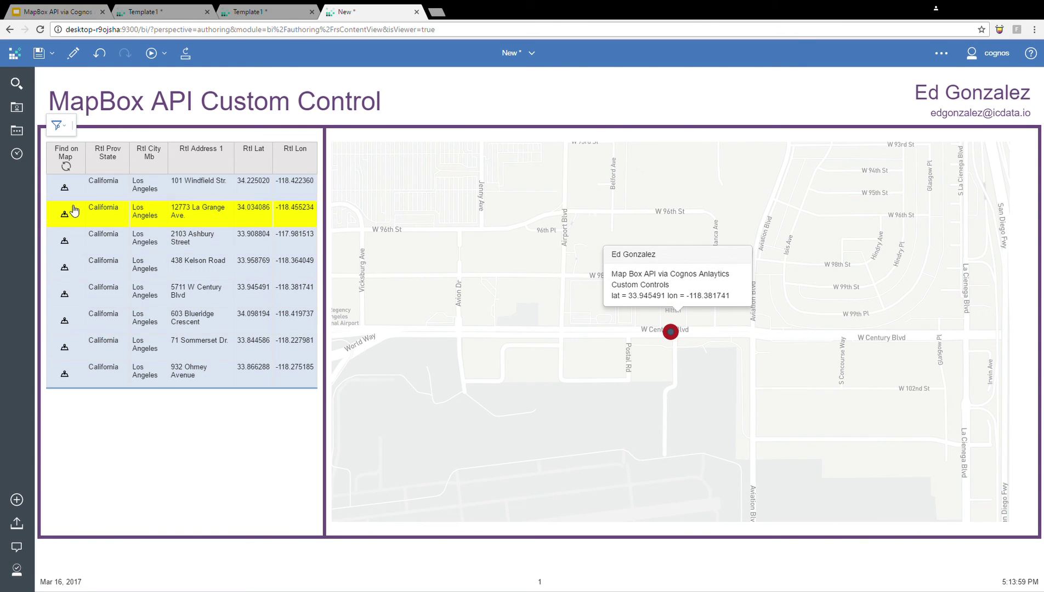
{"action": "left_click", "coordinate": [72, 220]}
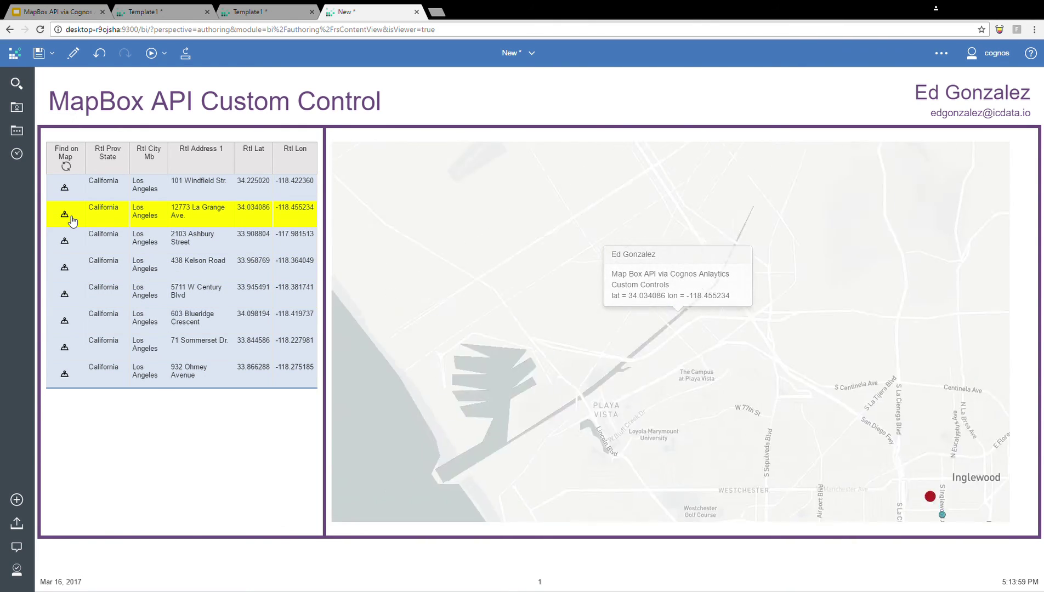
{"action": "left_click", "coordinate": [65, 241]}
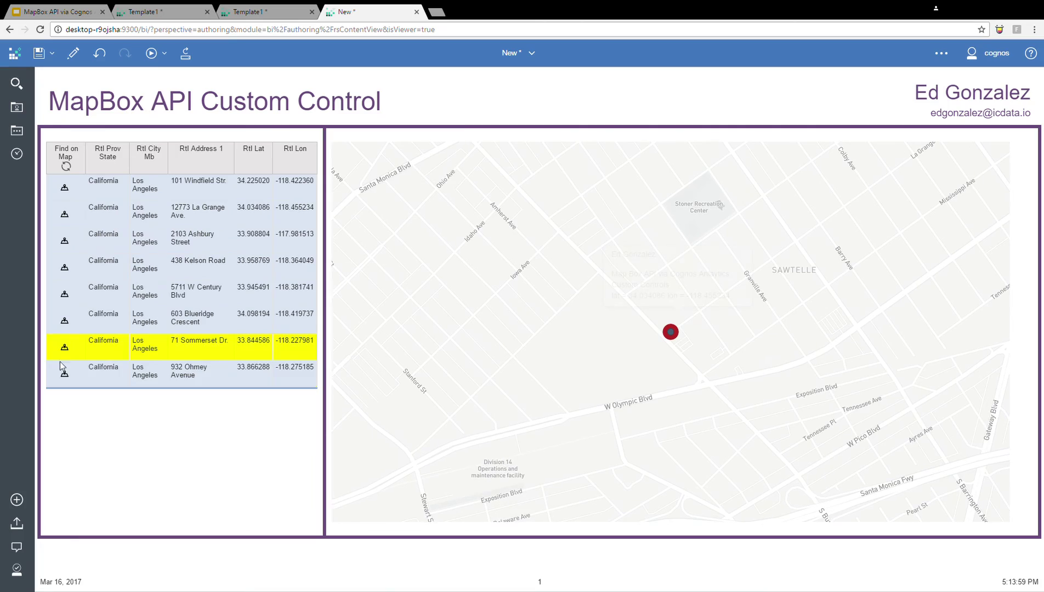
{"action": "left_click", "coordinate": [64, 375]}
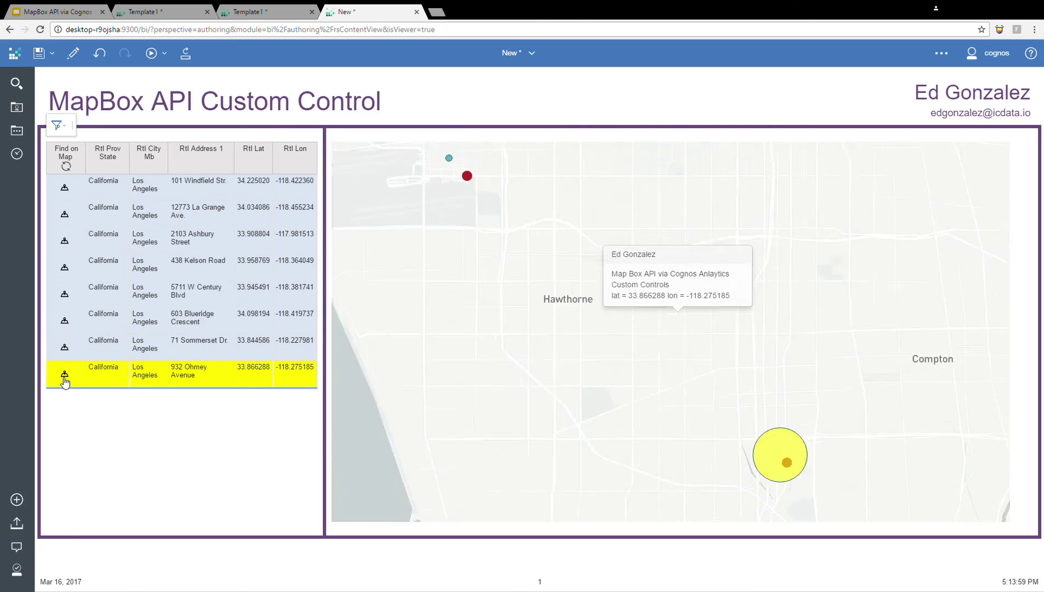
{"action": "left_click", "coordinate": [66, 166]}
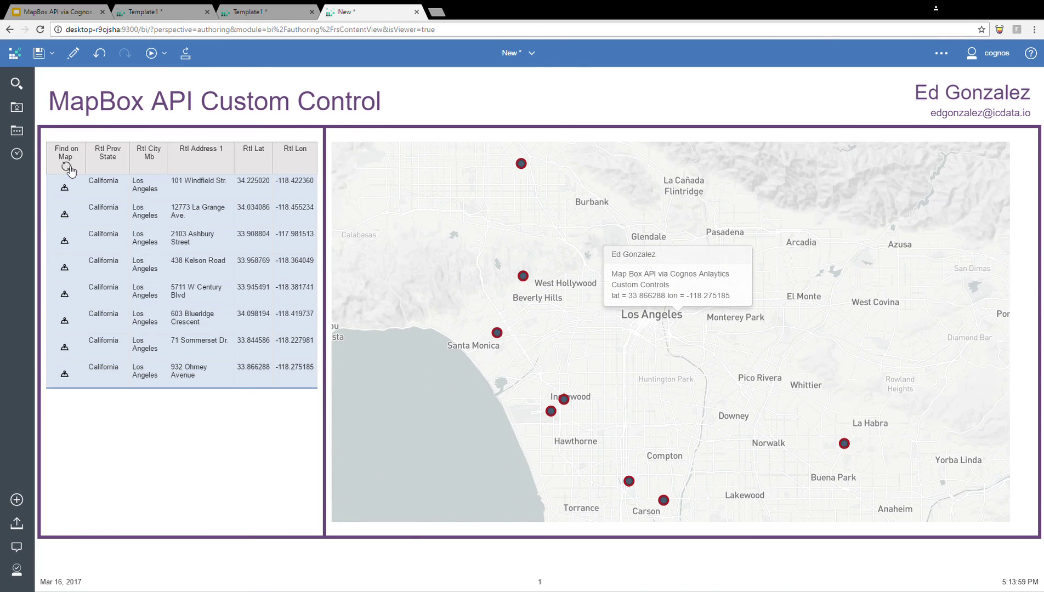
{"action": "left_click", "coordinate": [97, 192]}
Remove all filters from the Rtl Prov State column, zoom to the Cave Creek Road store in Phoenix, then reset the map overview
{"action": "left_click", "coordinate": [105, 159]}
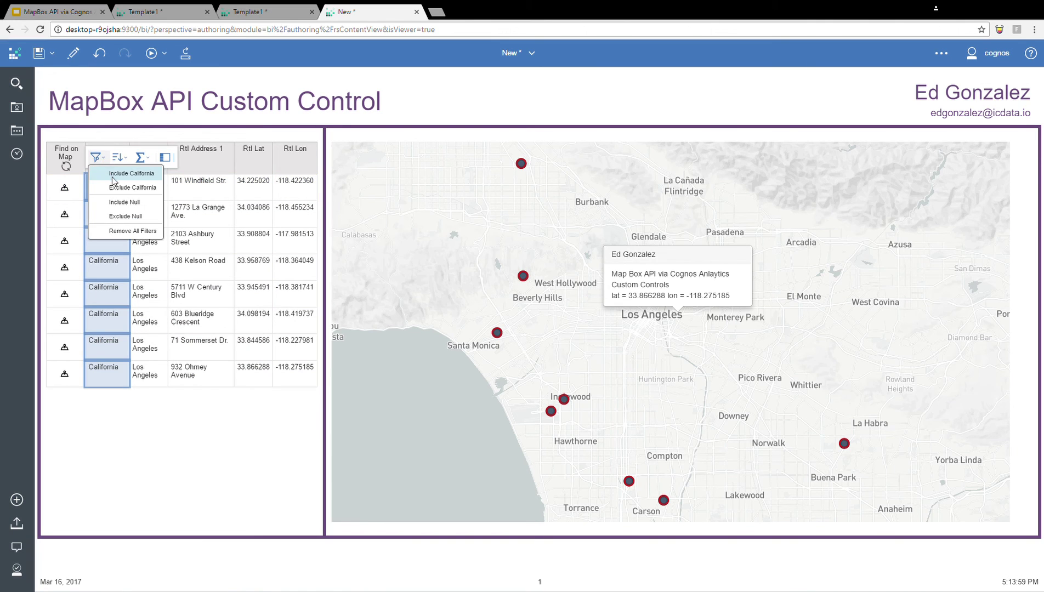
{"action": "left_click", "coordinate": [131, 231]}
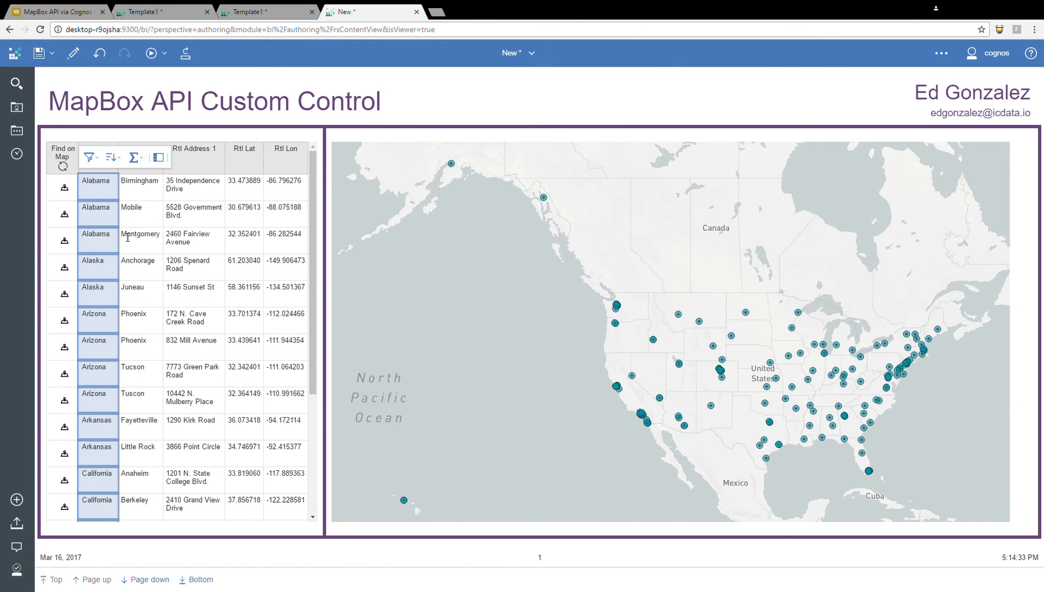
{"action": "mouse_move", "coordinate": [67, 323]}
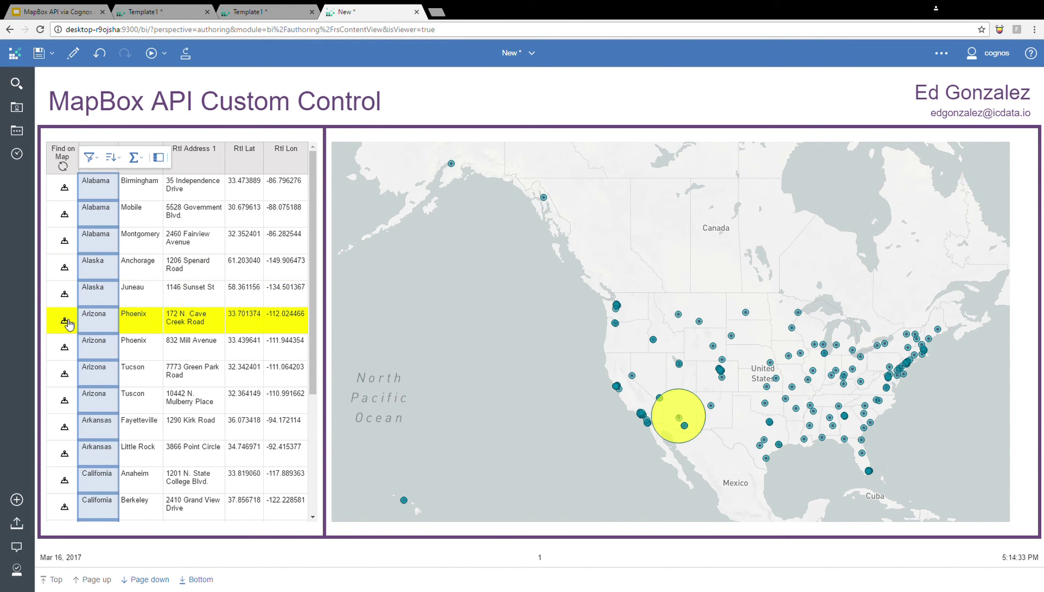
{"action": "left_click", "coordinate": [67, 322]}
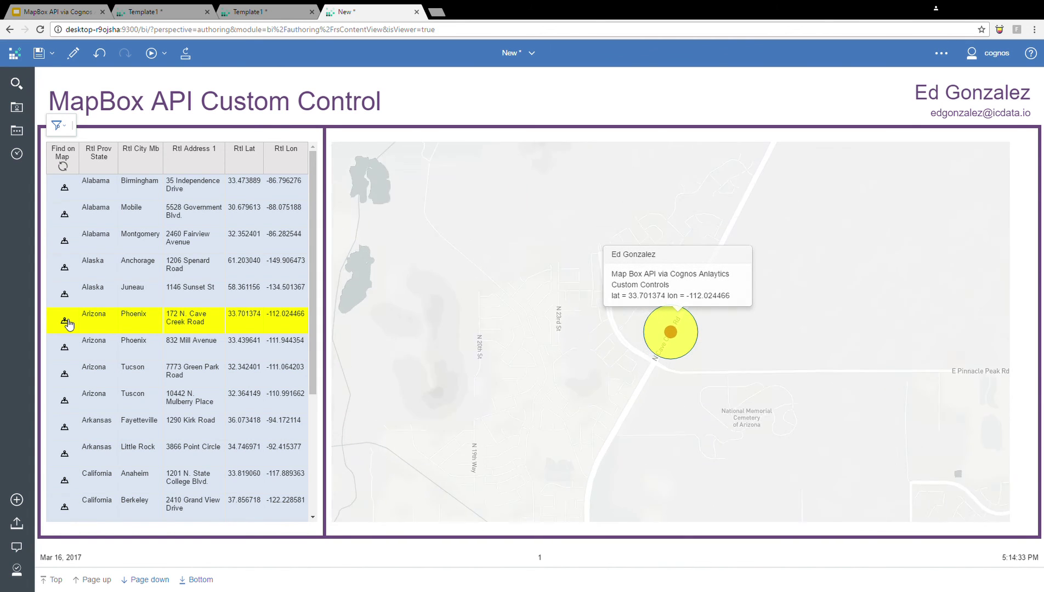
{"action": "left_click", "coordinate": [63, 167]}
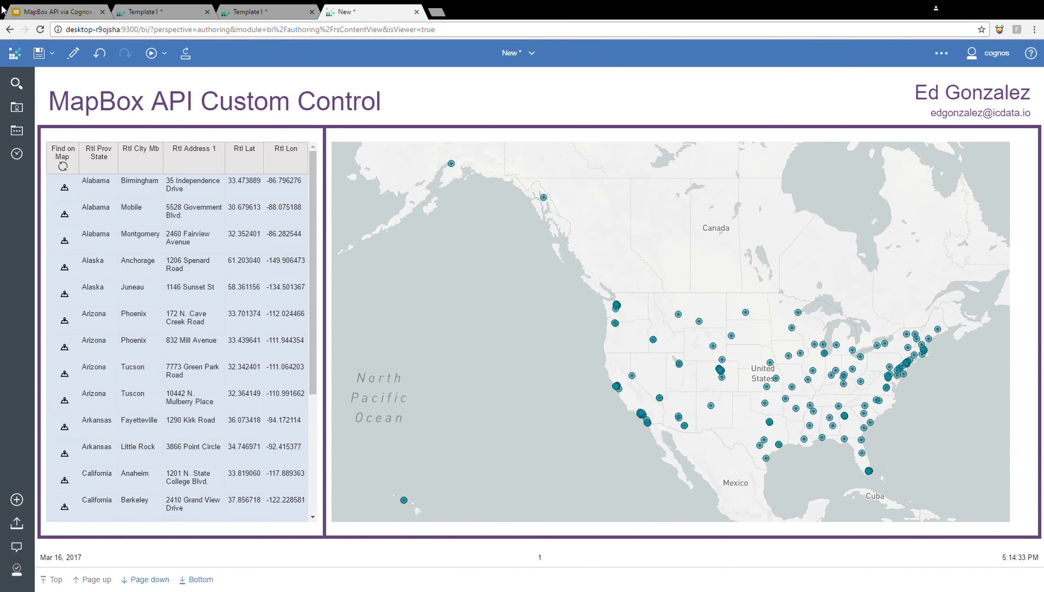
Return to the MapBox API via Cognos slideshow and advance to slide 7, Conclusion
{"action": "left_click", "coordinate": [37, 12]}
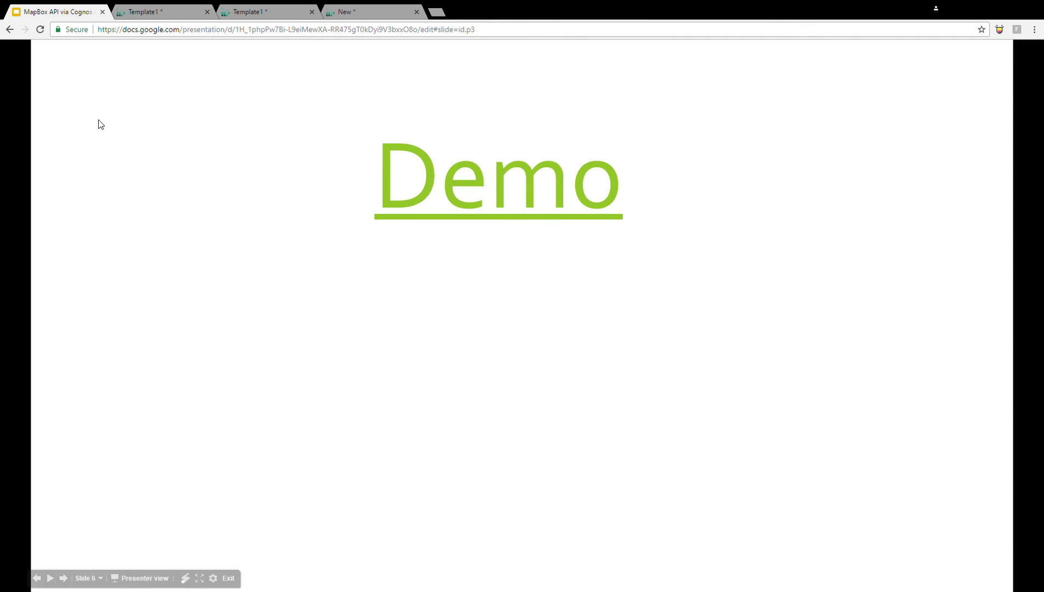
{"action": "left_click", "coordinate": [175, 230]}
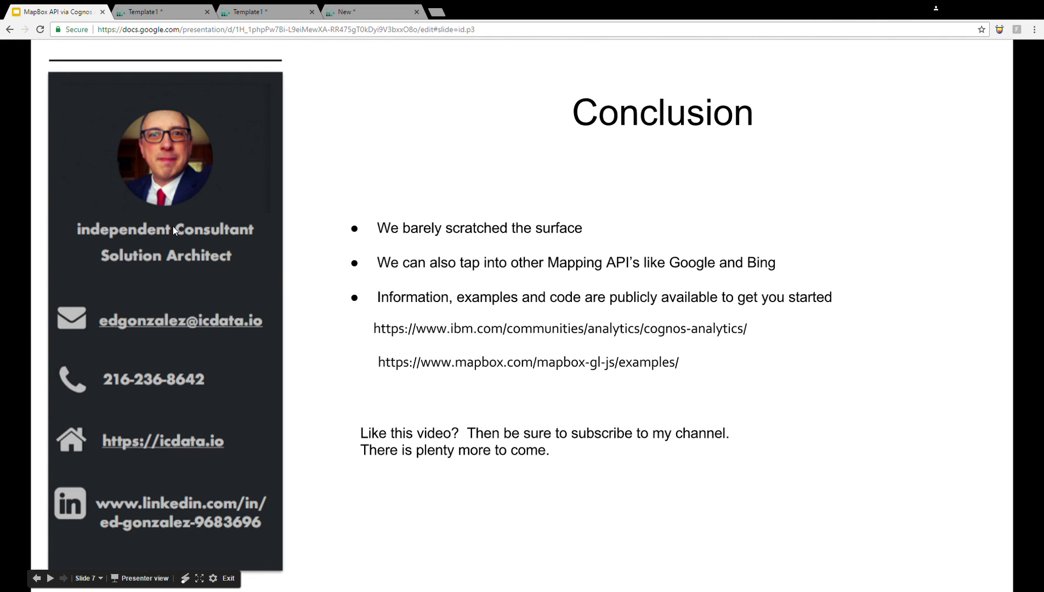